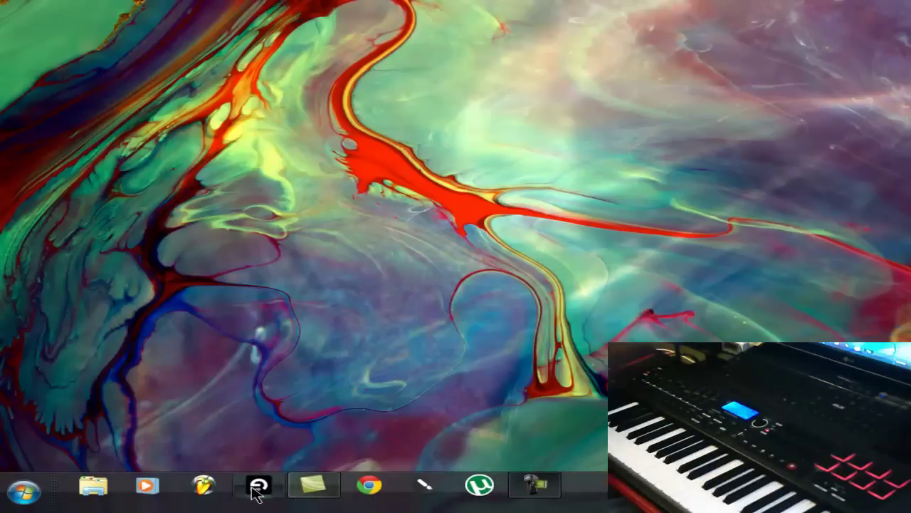
Launch FL Studio from the taskbar into an empty project with one Sampler channel
click(205, 486)
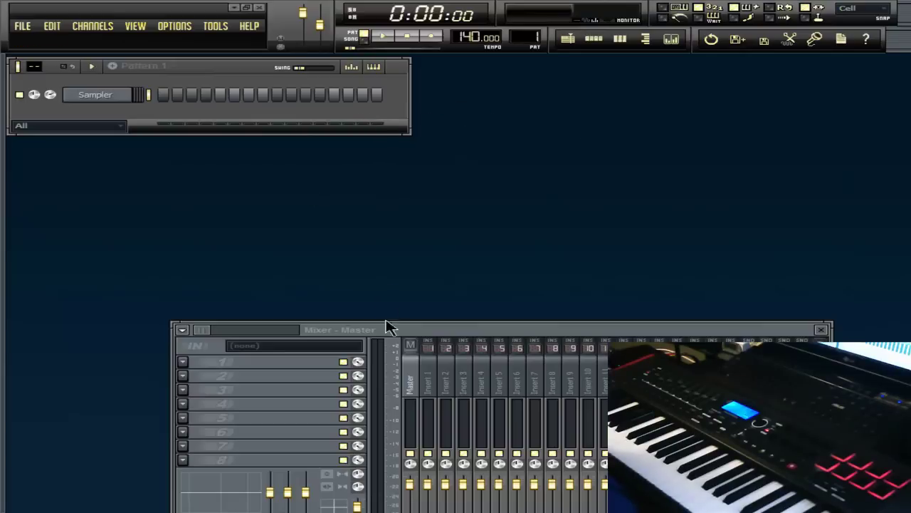
Move the mixer up into full view, then briefly open and close the piano roll
drag(429, 331, 417, 218)
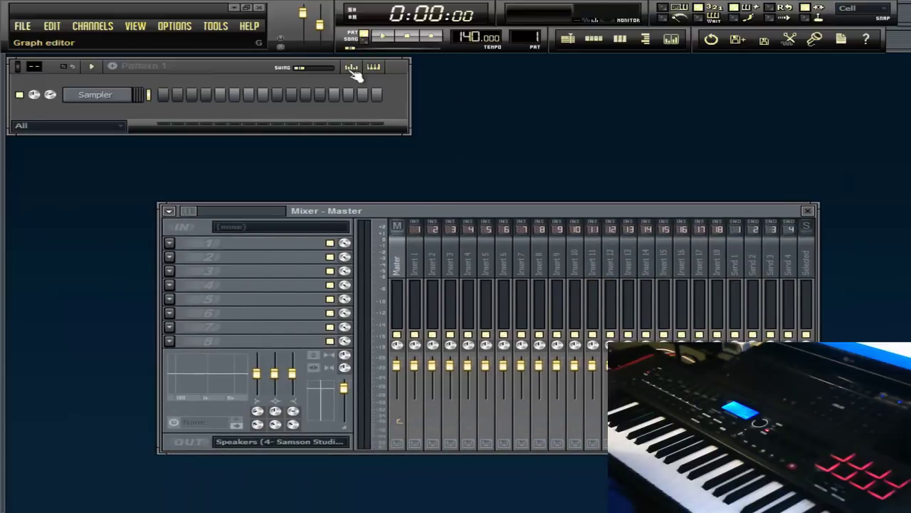
click(622, 40)
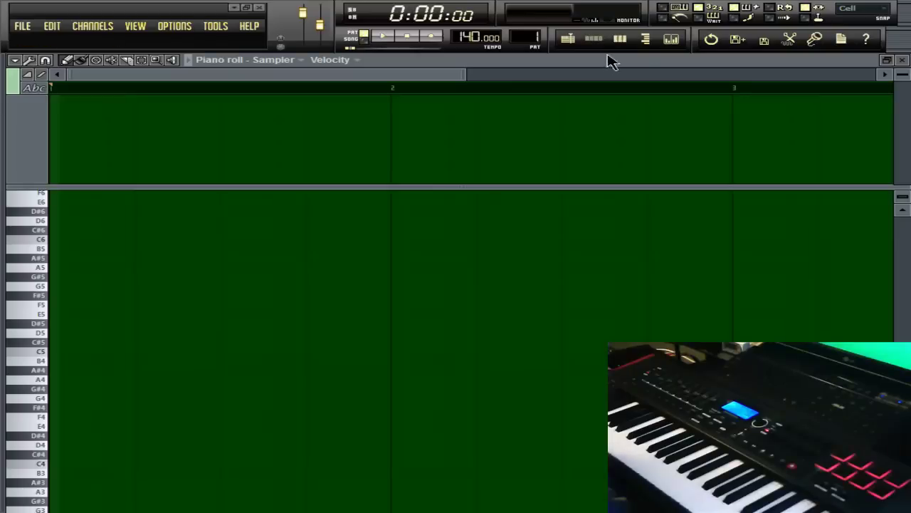
click(620, 39)
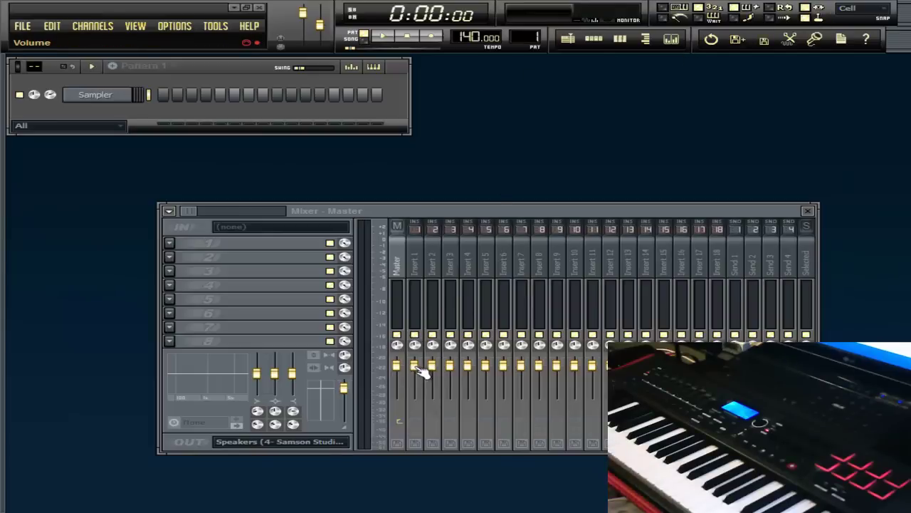
Lower Insert 1's fader slightly, open its remote control settings, and bring up the Start menu
drag(420, 371, 546, 374)
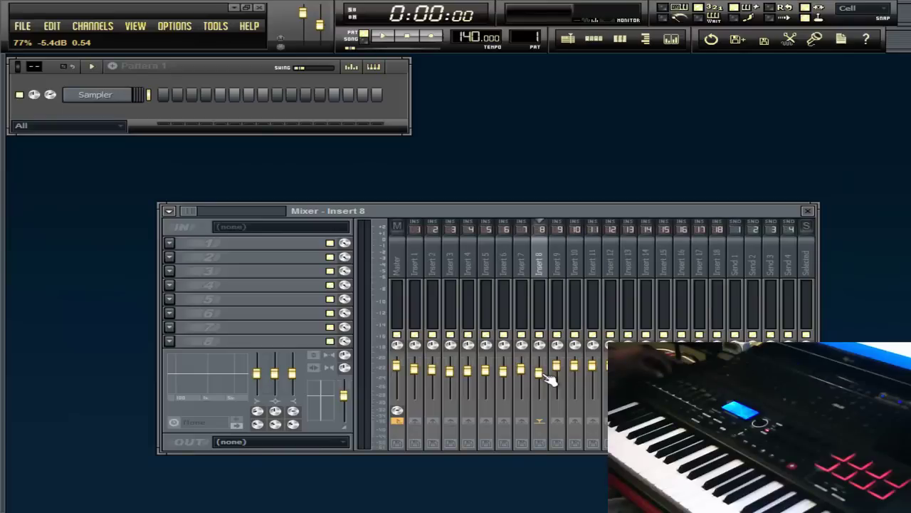
key(ctrl+j)
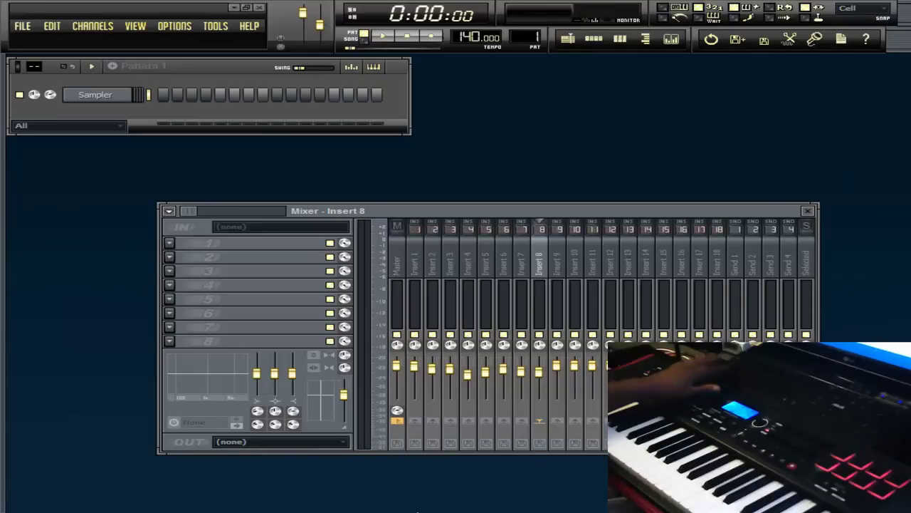
key(super)
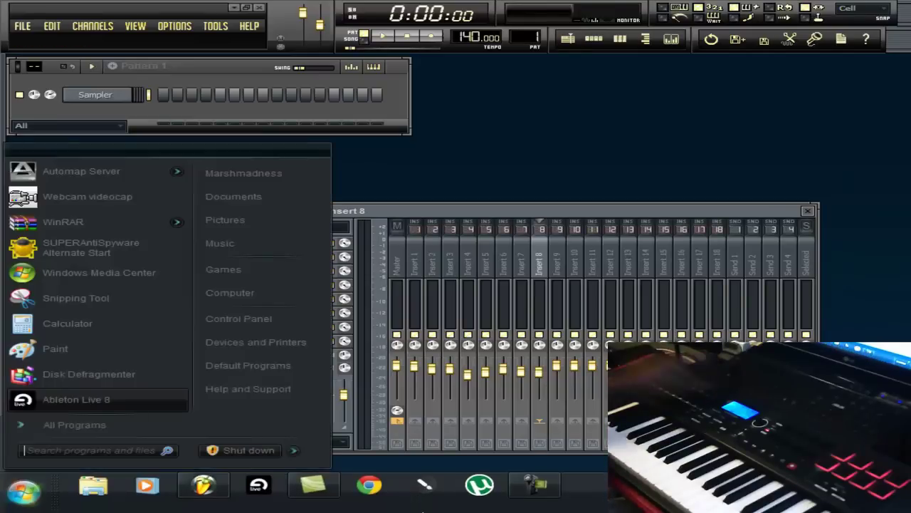
Dock the mixer at the left edge and resize it to show Master, Inserts 1–16 and Sends 1–4
click(536, 485)
drag(563, 214, 420, 225)
drag(650, 302, 574, 316)
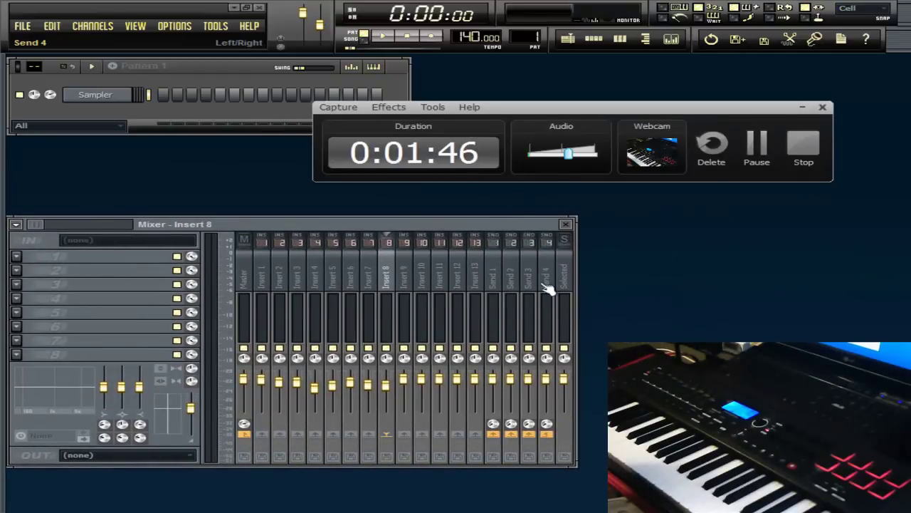
drag(577, 277, 630, 271)
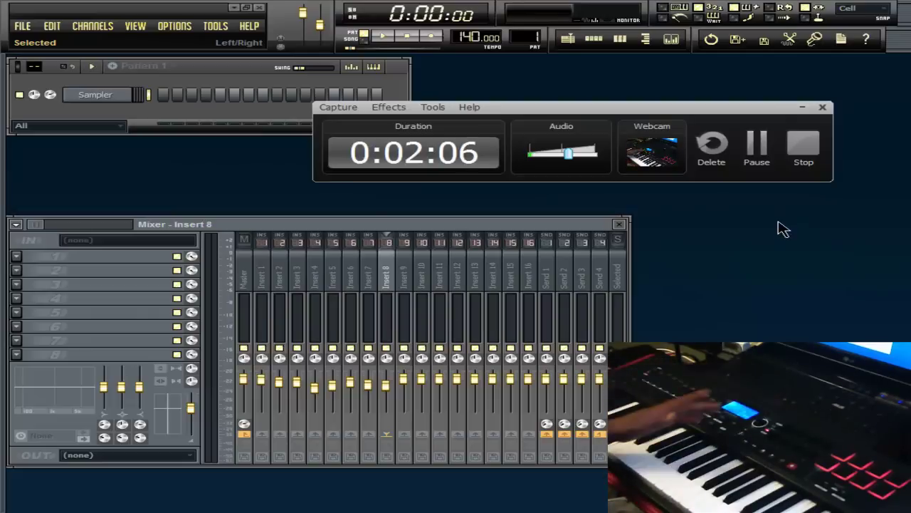
Set staggered volume levels on the Insert 9–16 faders
click(815, 19)
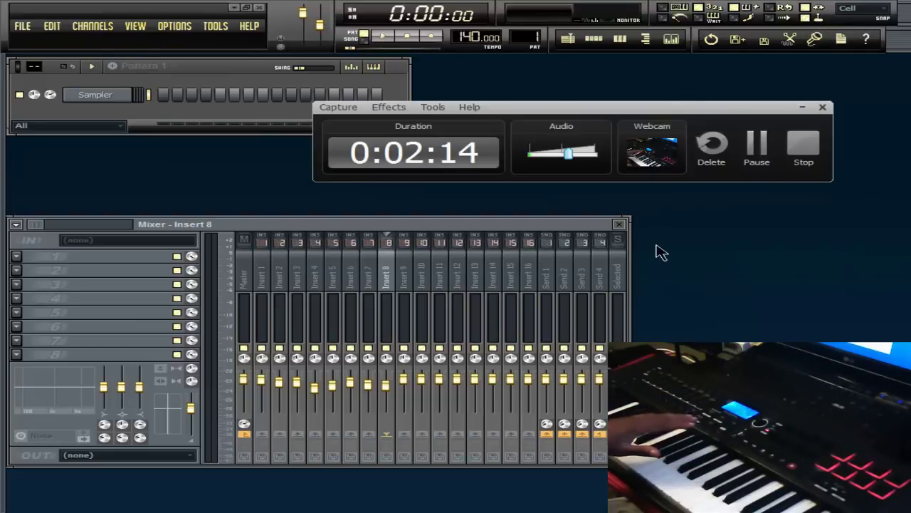
key(ctrl+j)
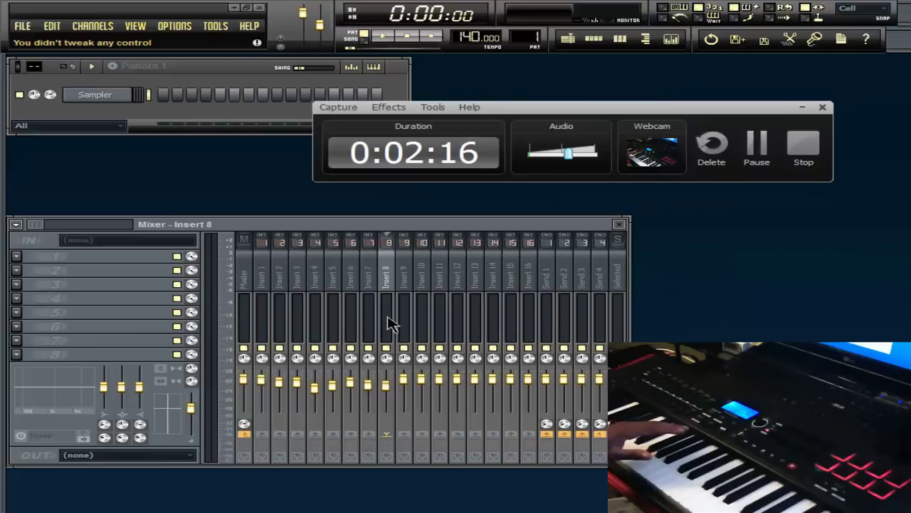
click(411, 388)
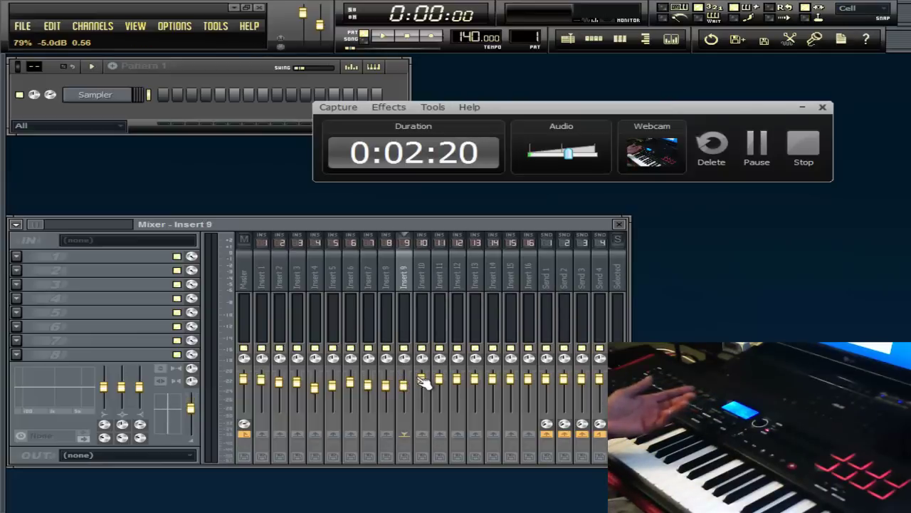
click(428, 385)
click(444, 385)
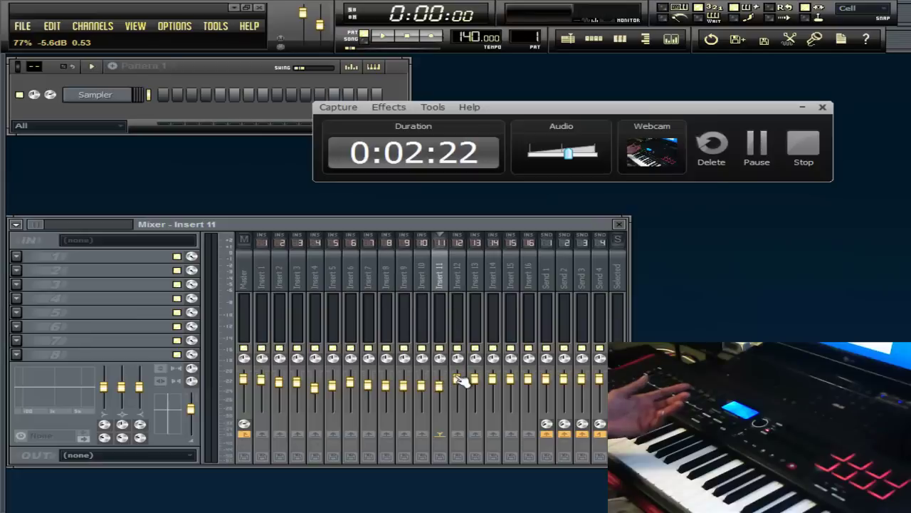
click(458, 379)
click(475, 381)
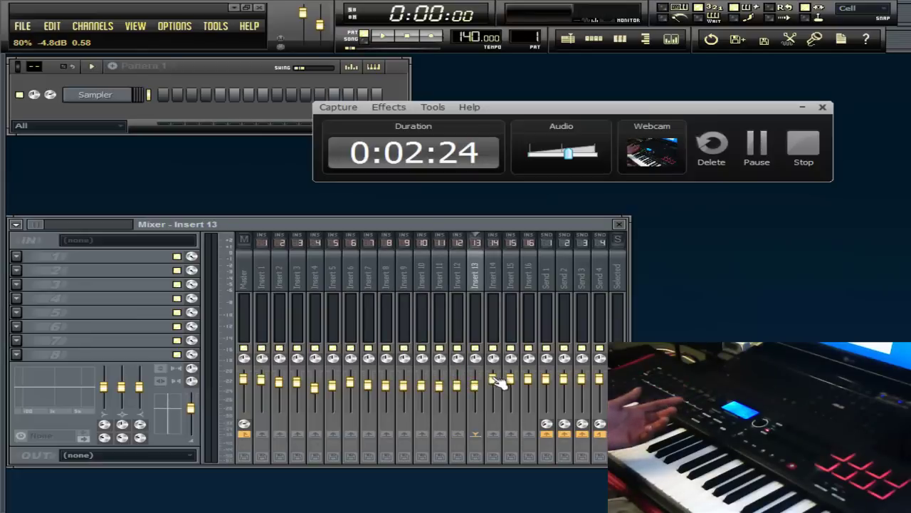
click(492, 385)
click(509, 385)
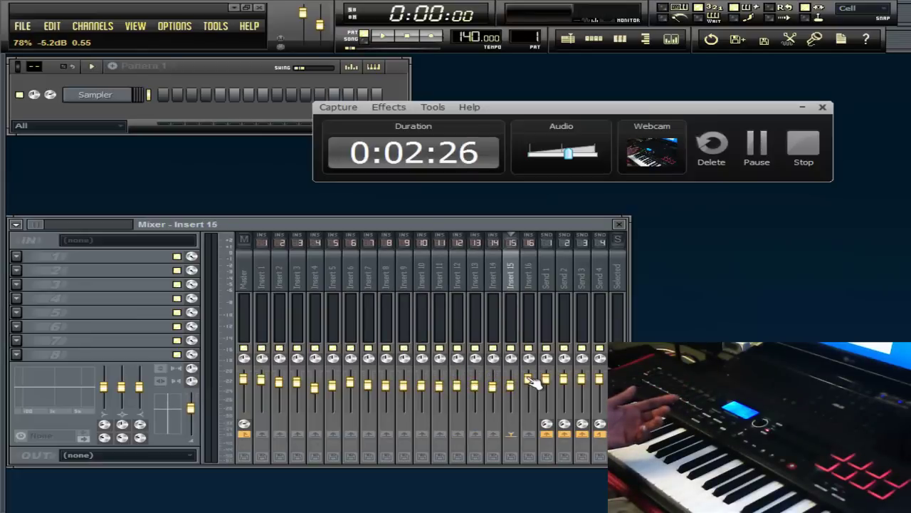
drag(531, 378, 533, 388)
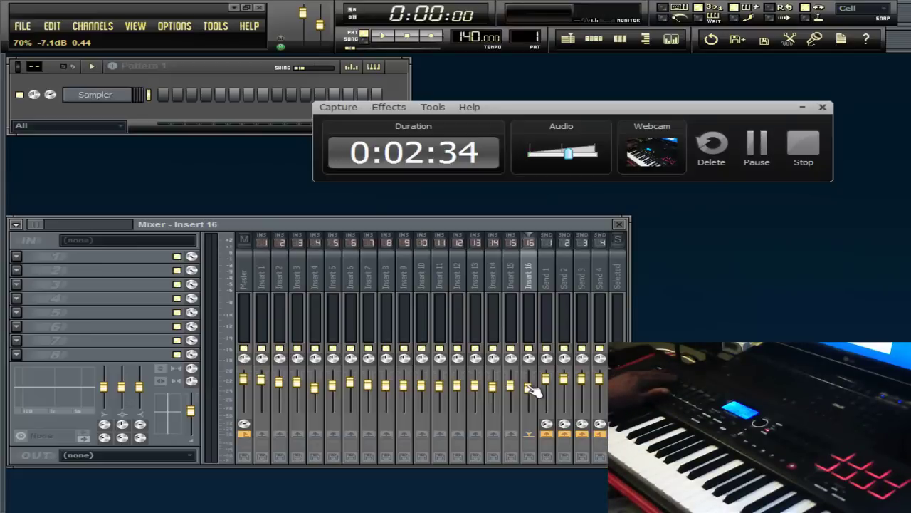
Multilink the Insert 9–15 volume faders and open Insert 15's controller link settings
click(814, 23)
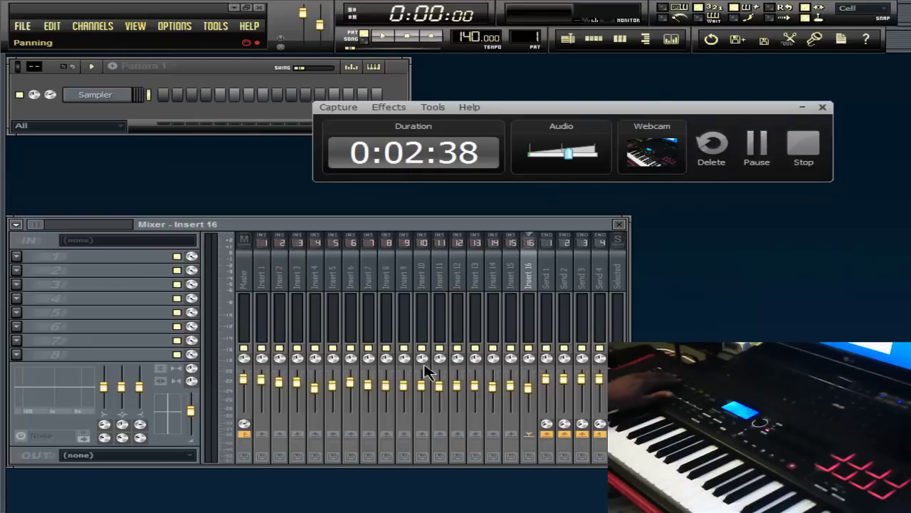
click(406, 388)
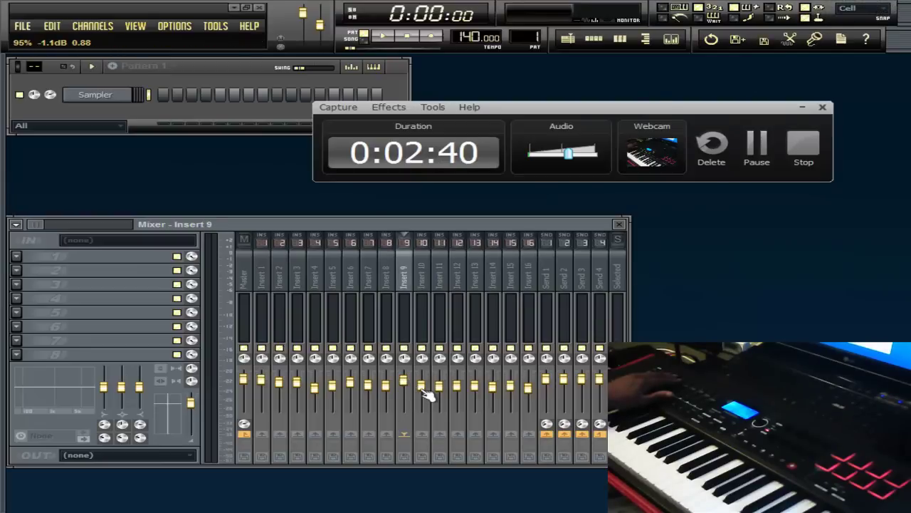
click(426, 390)
click(439, 382)
click(457, 385)
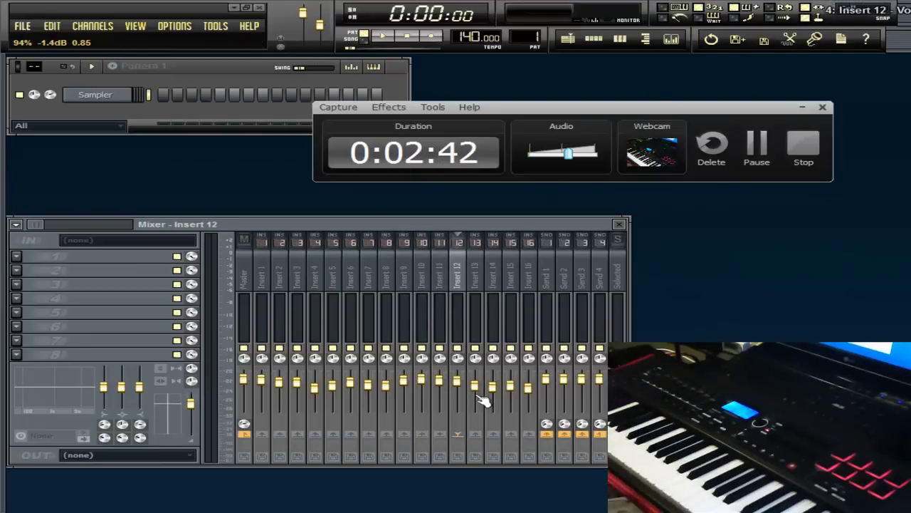
click(475, 387)
click(492, 388)
click(510, 386)
right_click(530, 392)
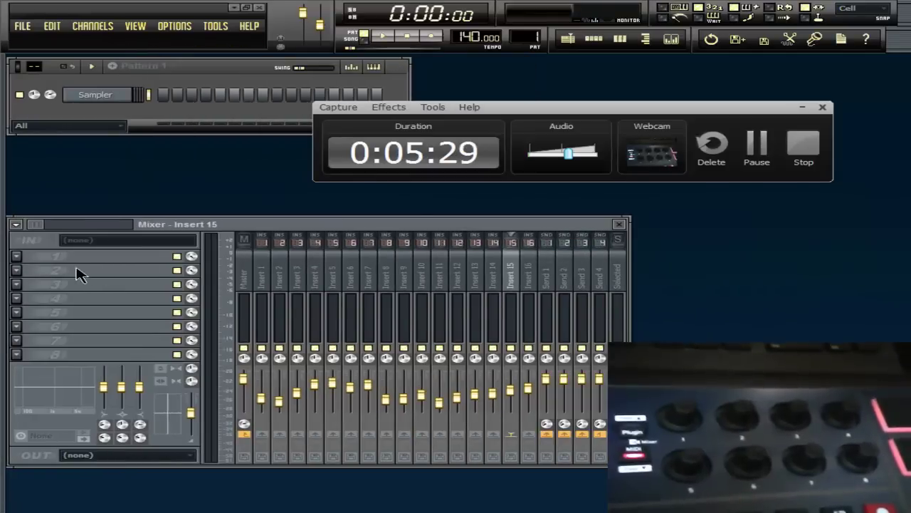
Load Fruity Reeverb 2 into Insert 15's first effect slot, positioned over the mixer
click(17, 257)
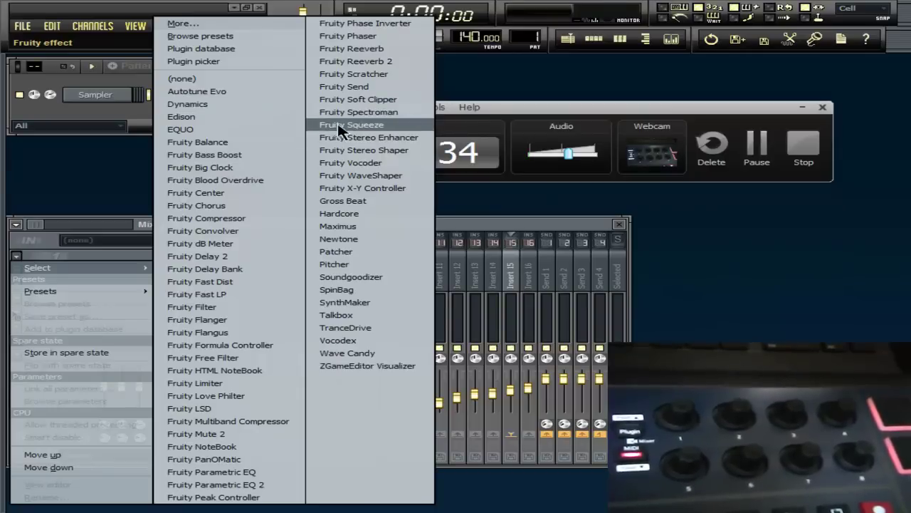
click(364, 61)
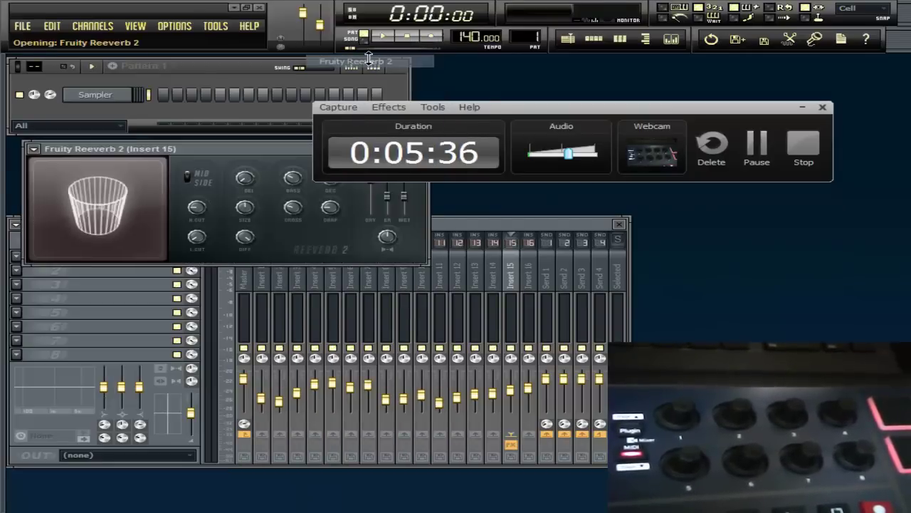
drag(264, 152, 381, 322)
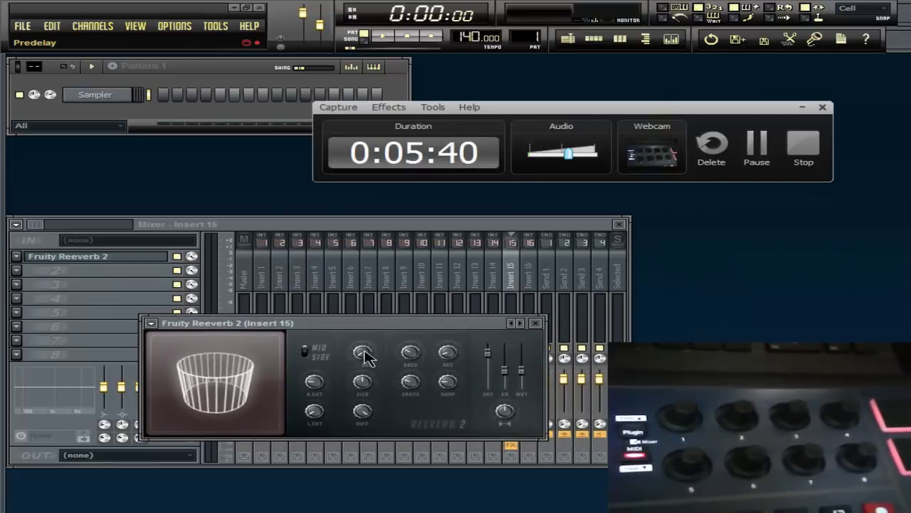
Link the reverb's wet level to a MIDI controller and move its window higher
click(810, 22)
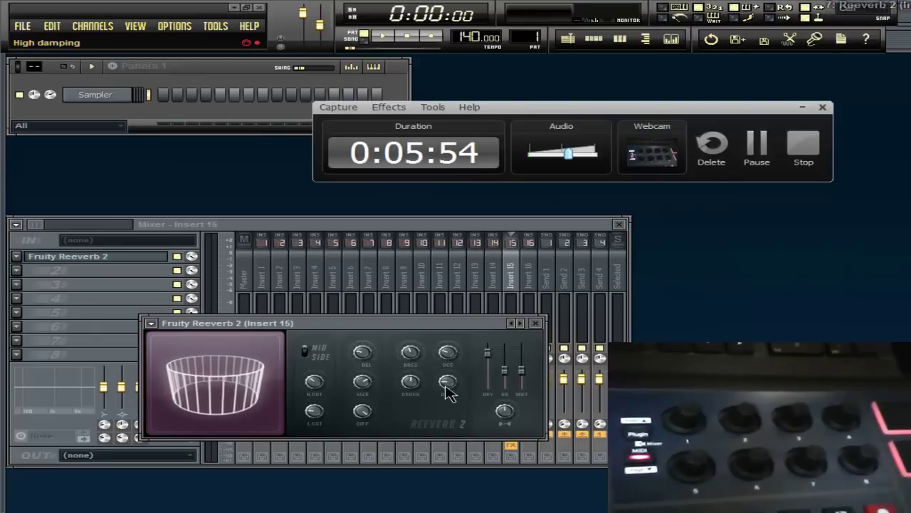
key(ctrl+j)
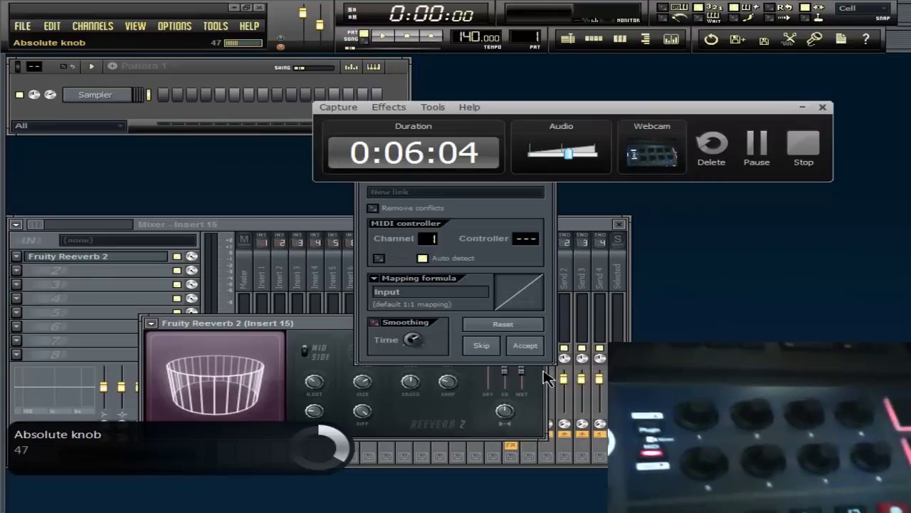
click(530, 348)
drag(470, 325, 471, 283)
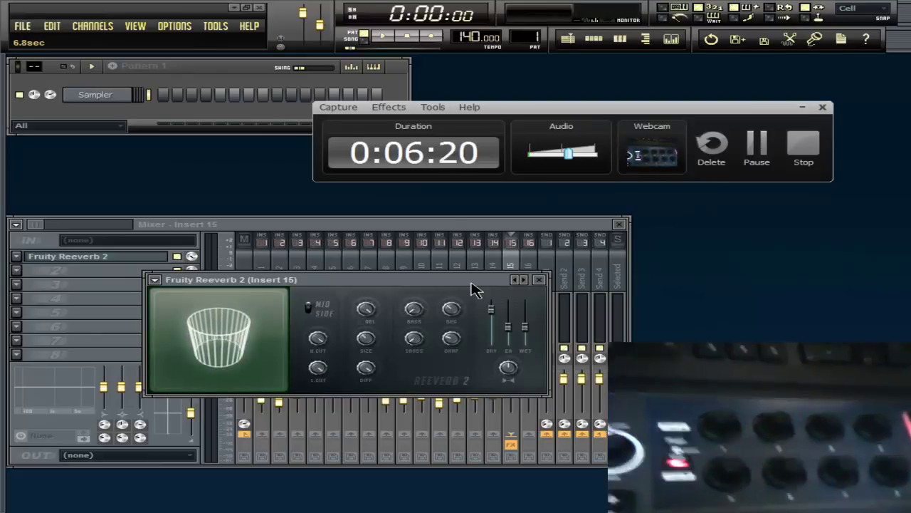
Move the Fruity Reeverb 2 window right over the mixer's insert channels
drag(374, 289, 454, 281)
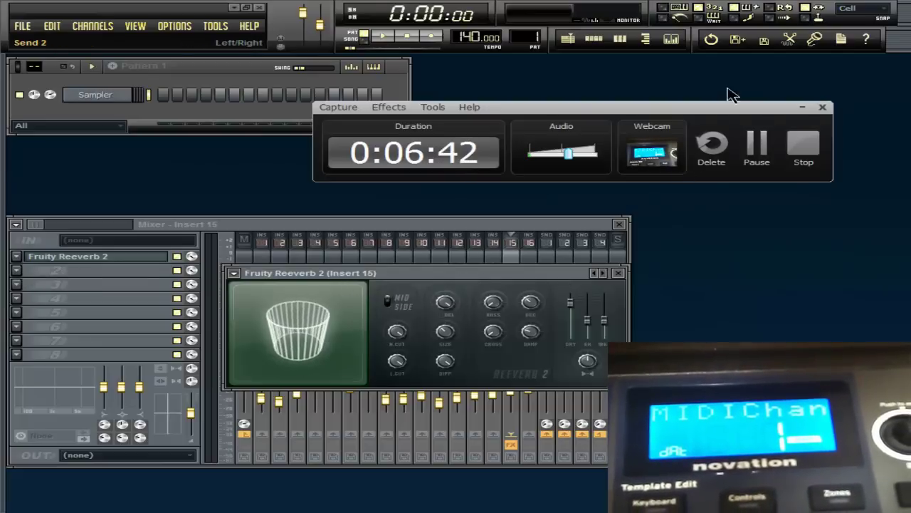
Link the reverb's DAMP knob to a controller with Remove conflicts switched off
right_click(531, 331)
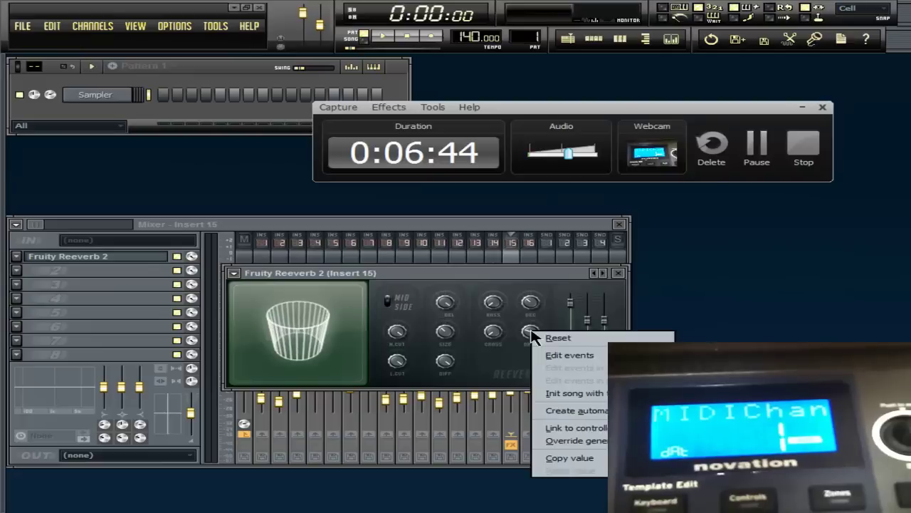
click(552, 428)
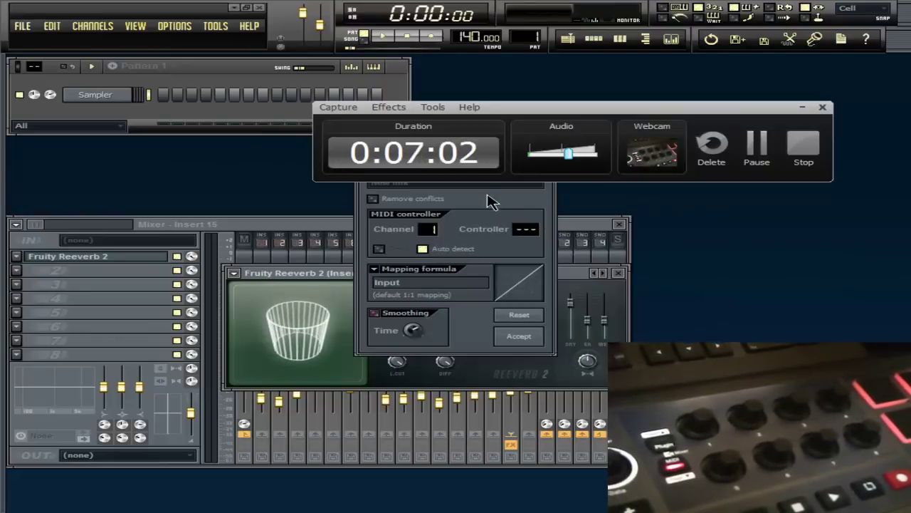
drag(519, 114, 526, 70)
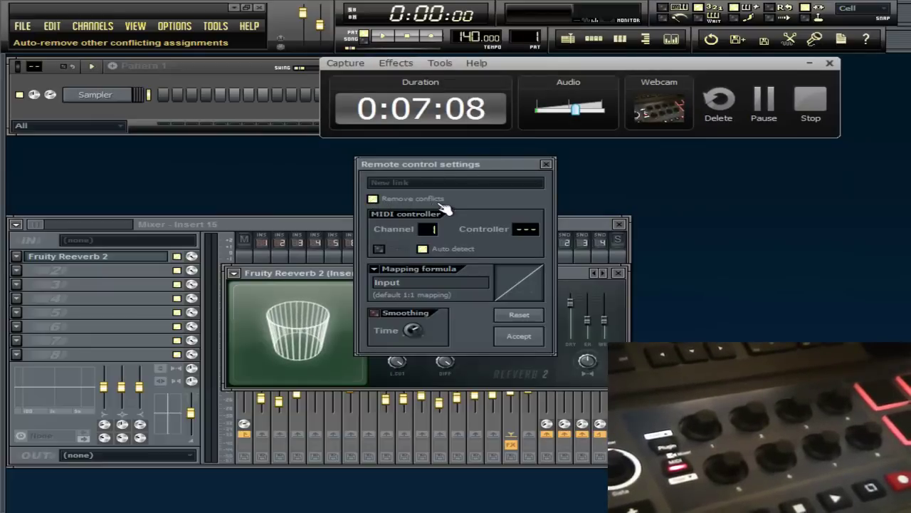
click(372, 200)
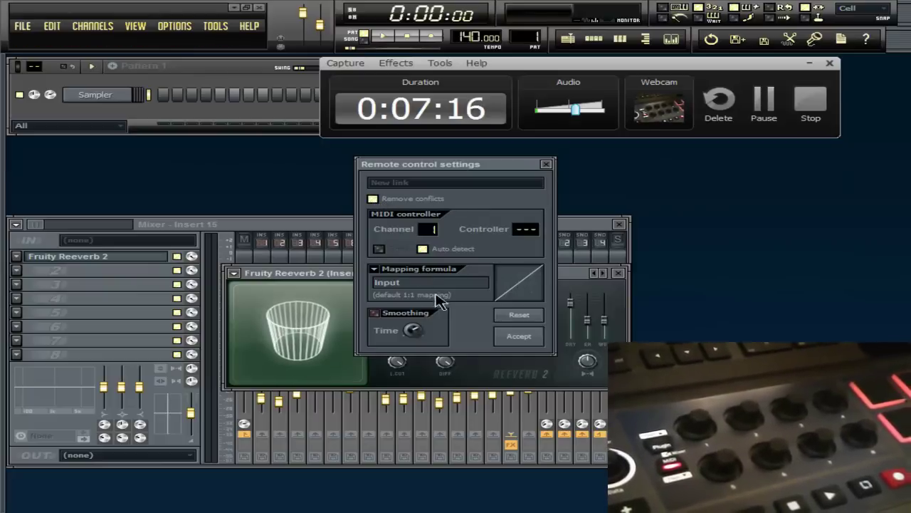
click(519, 336)
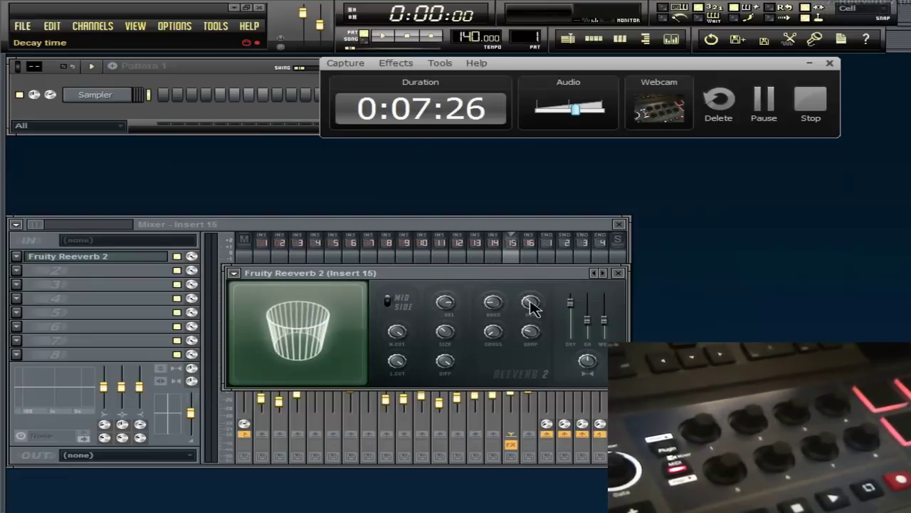
Link the reverb's Crossover knob to controller 27 on channel 1, then dismiss the Start menu
scroll(493, 332, up, 1)
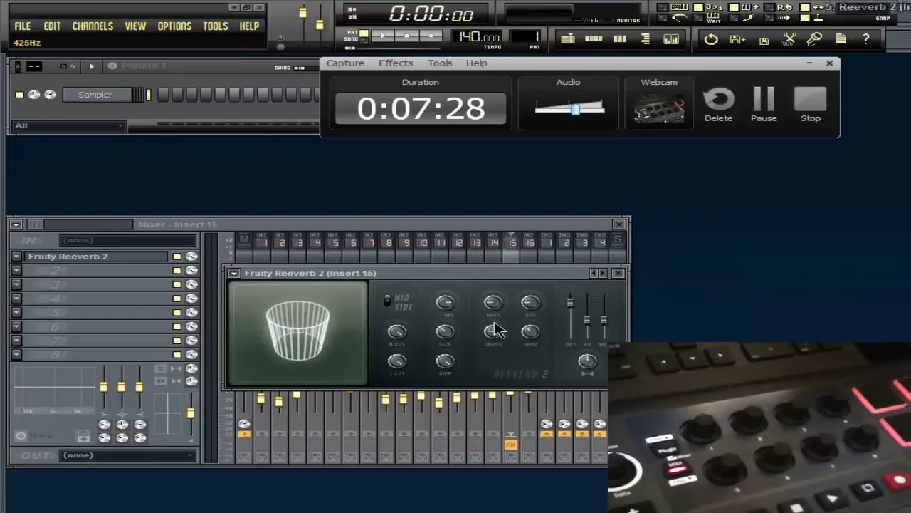
right_click(495, 324)
click(503, 326)
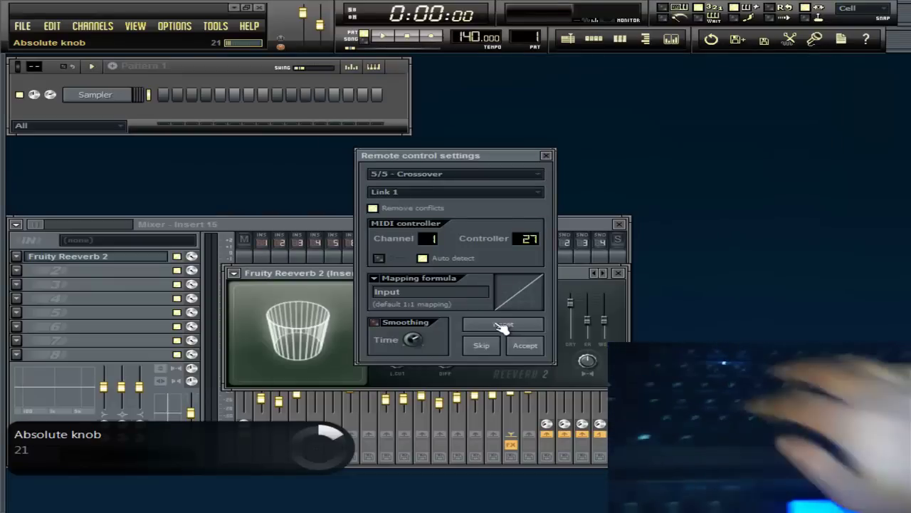
key(super)
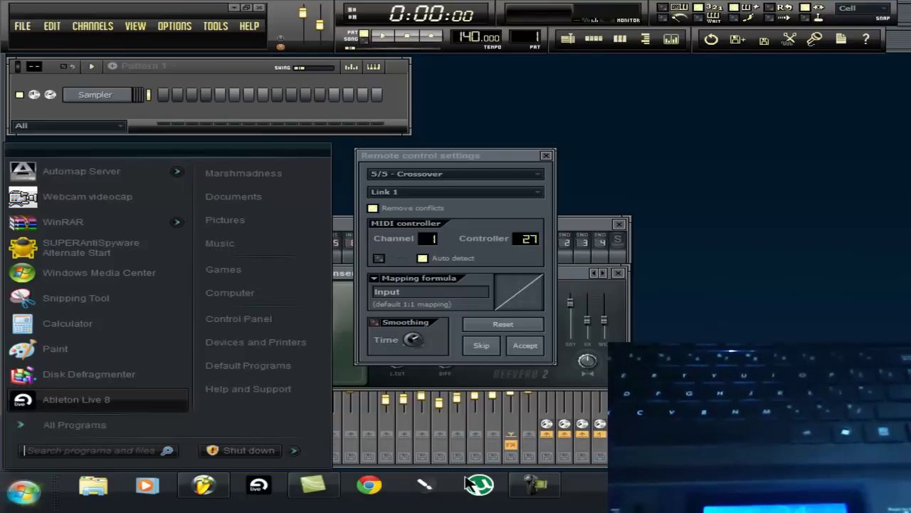
click(535, 484)
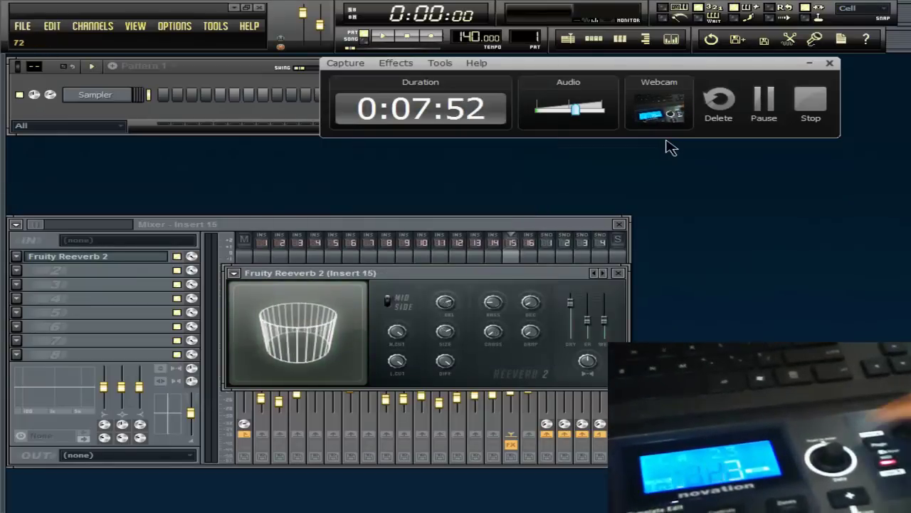
right_click(494, 302)
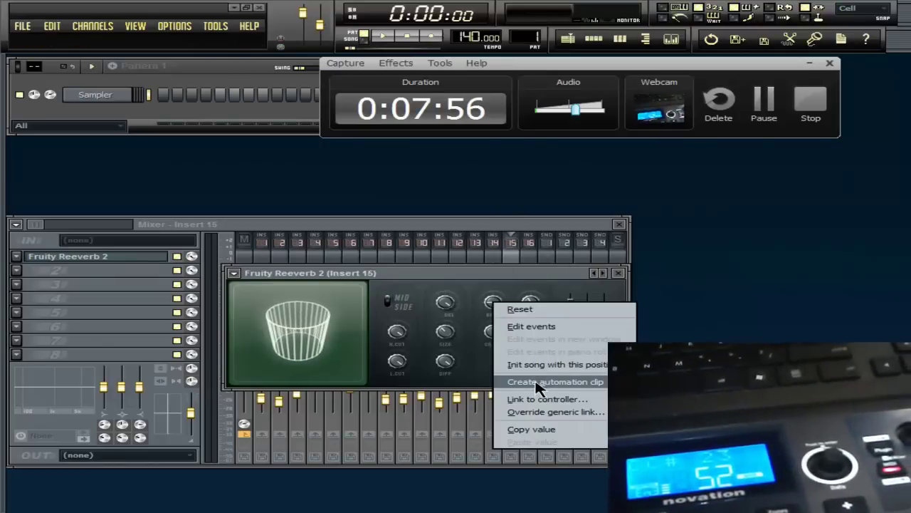
click(544, 399)
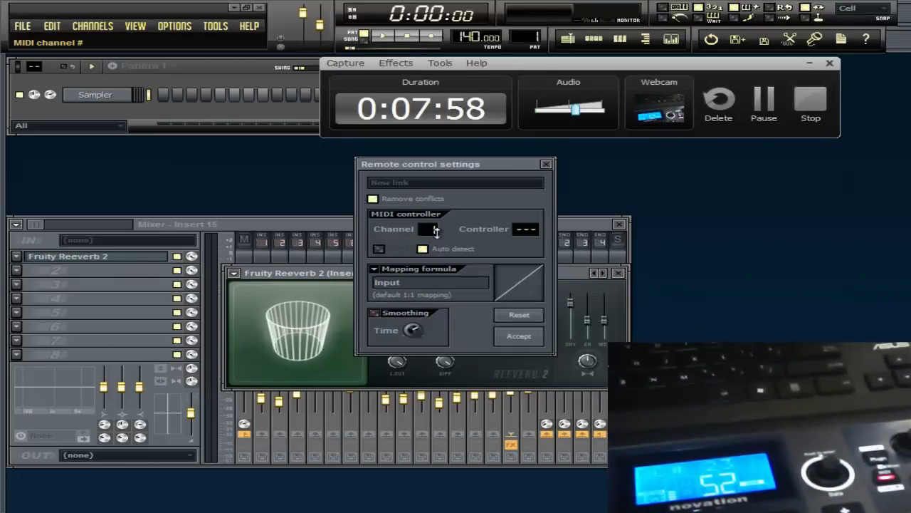
click(547, 165)
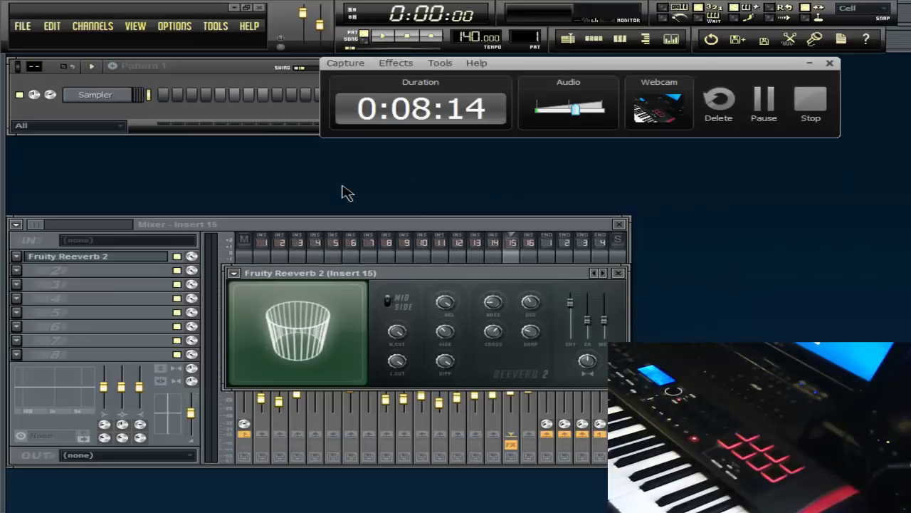
Move the recorder panel to the bottom-left and close the mixer, leaving Fruity Reeverb 2 visible
click(351, 229)
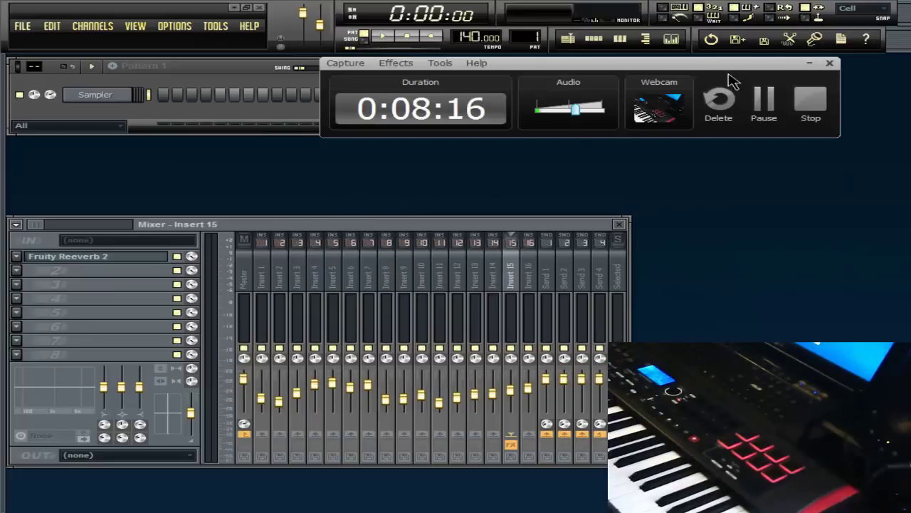
drag(720, 71, 413, 446)
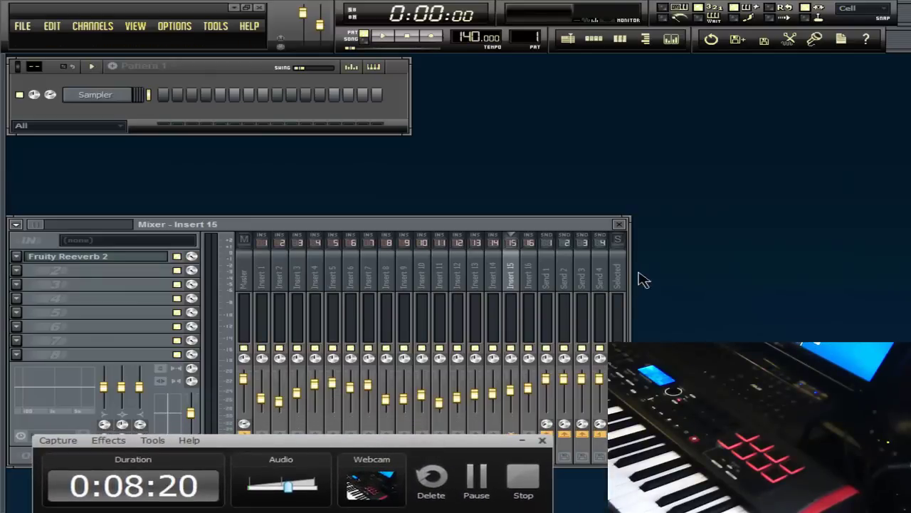
click(620, 225)
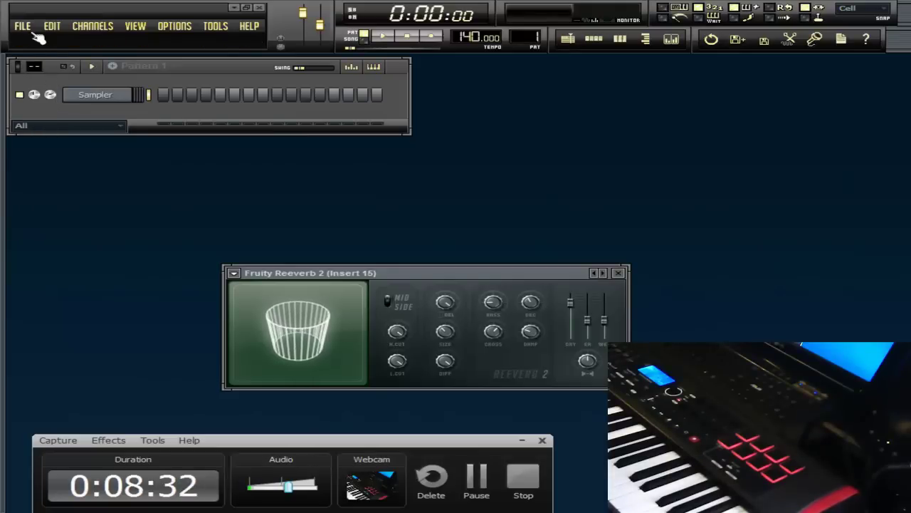
Insert an FPC drum channel above Sampler and move its plugin window to the right
right_click(90, 98)
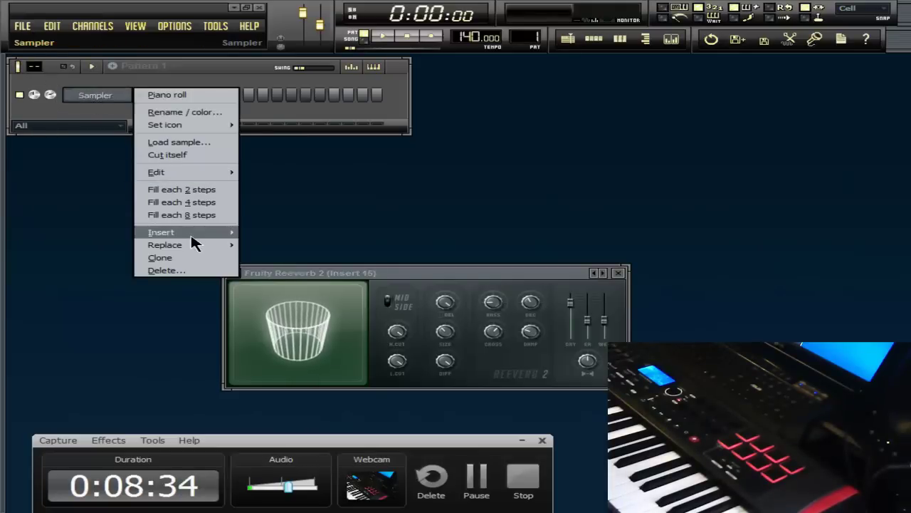
mouse_move(193, 235)
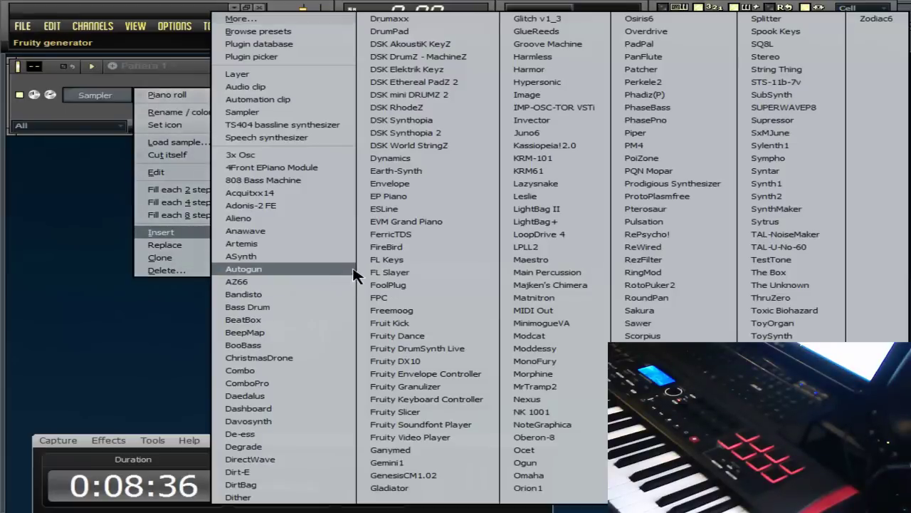
click(393, 299)
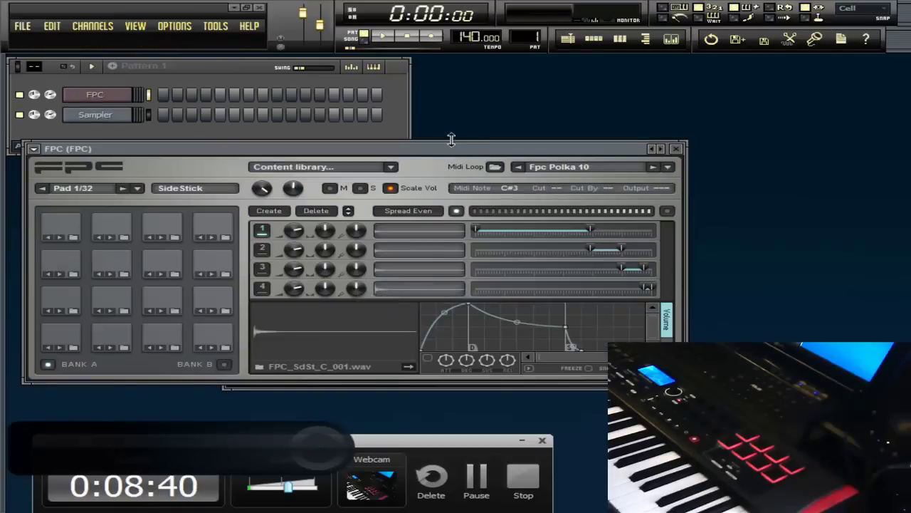
drag(456, 149, 604, 159)
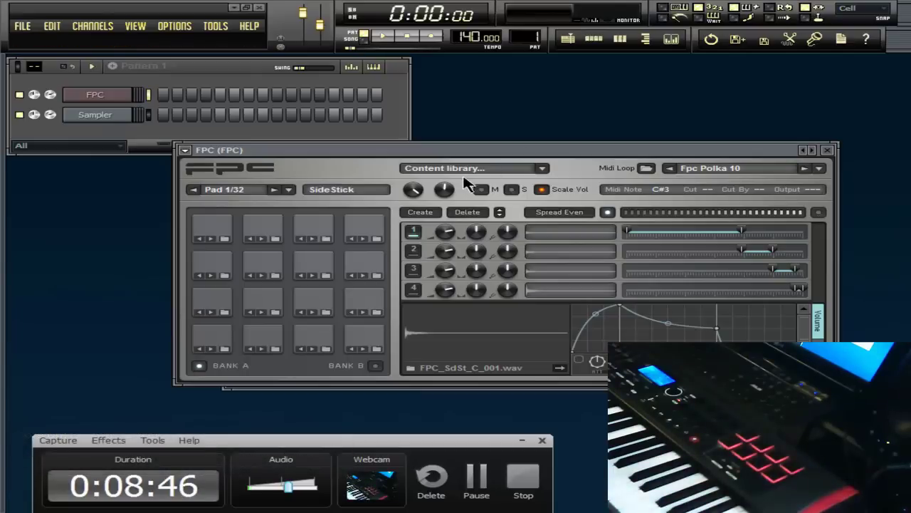
Audition the SideStick, Kick Drum, Closed Hat and Tambourine pads, then arm Map notes for entire bank
click(213, 341)
click(274, 342)
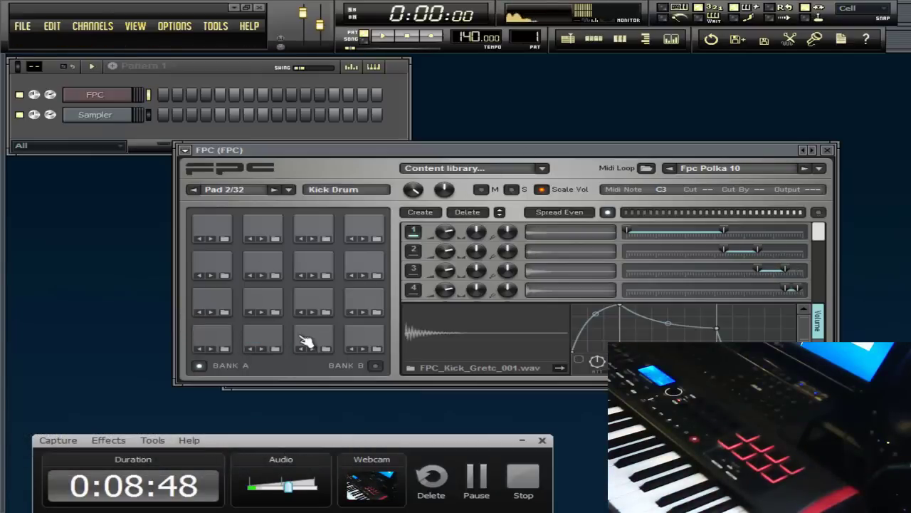
click(313, 337)
click(362, 335)
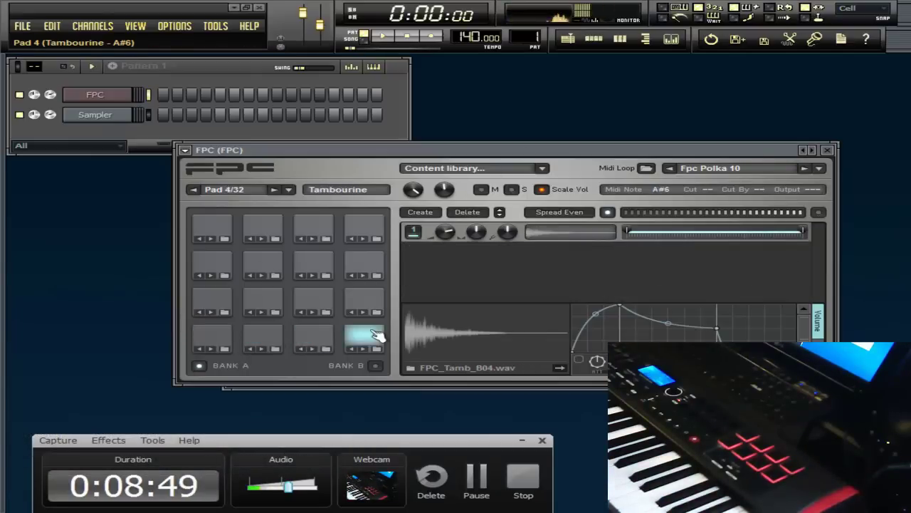
click(289, 190)
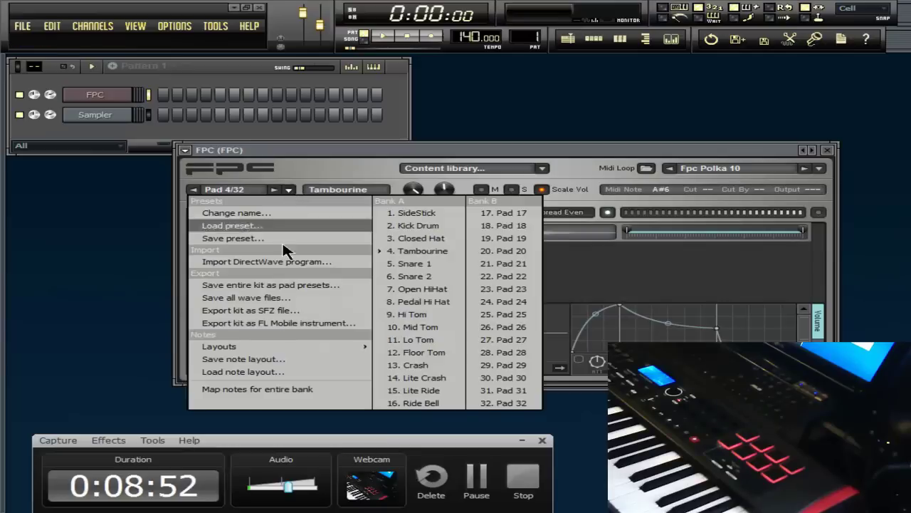
click(301, 399)
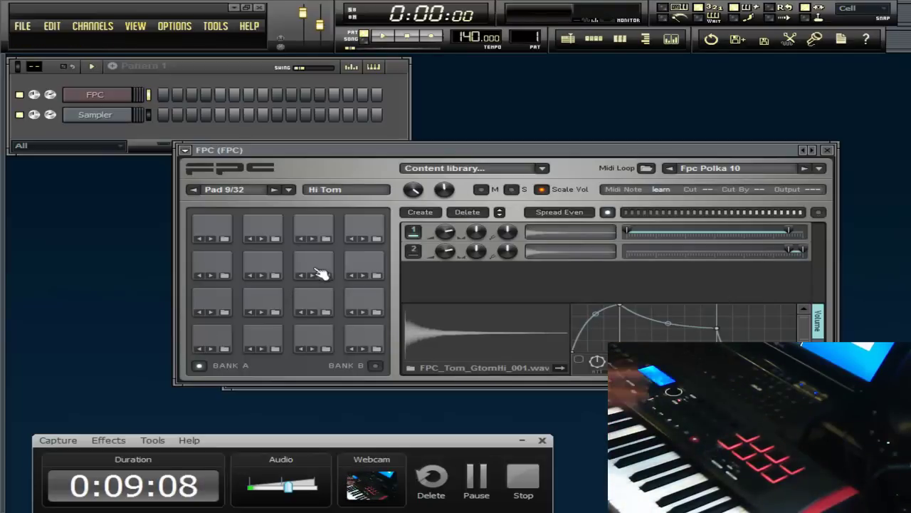
Cancel the FPC's whole-bank note mapping, leaving Hi Tom on C4, and bring up the File menu
click(288, 189)
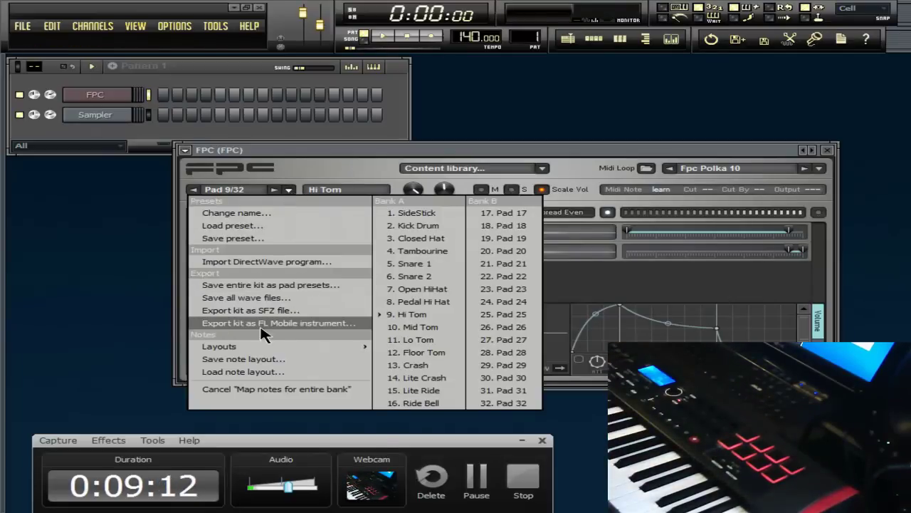
click(245, 390)
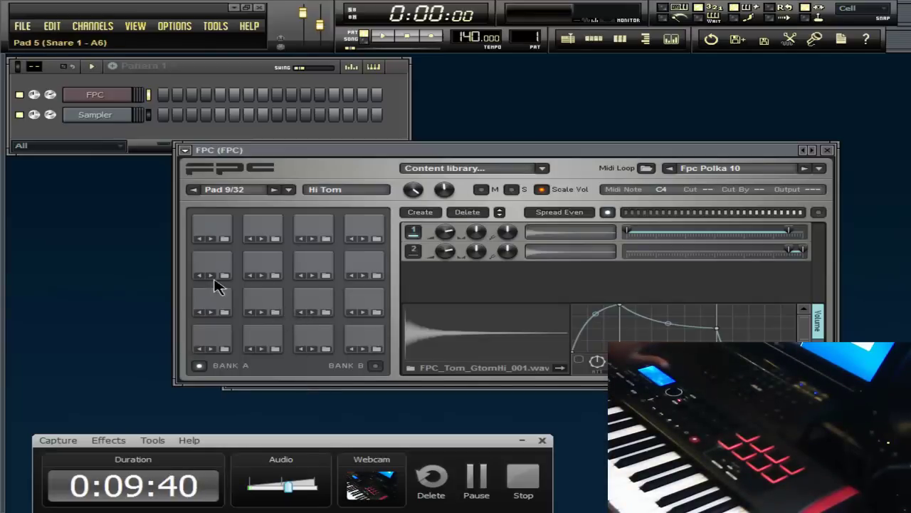
click(27, 29)
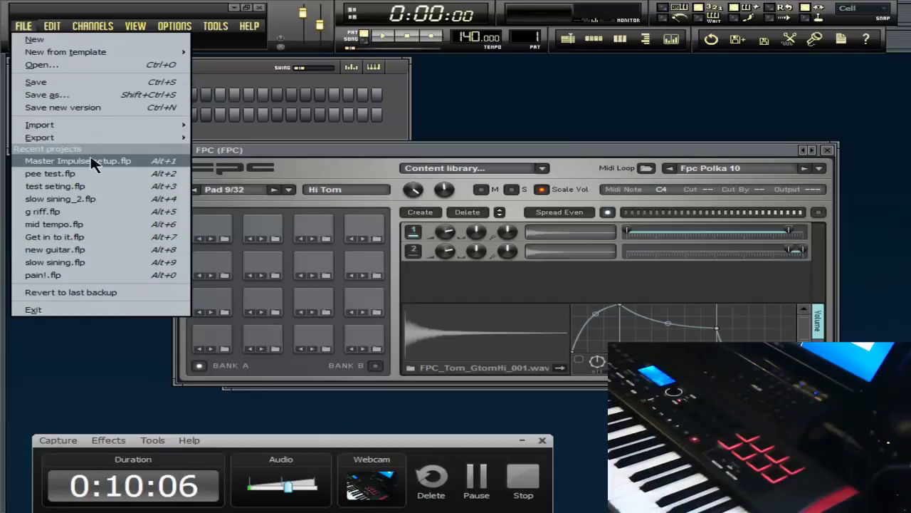
Try opening pee test.flp, cancel the save prompt, then open and close the Save As dialog
click(95, 182)
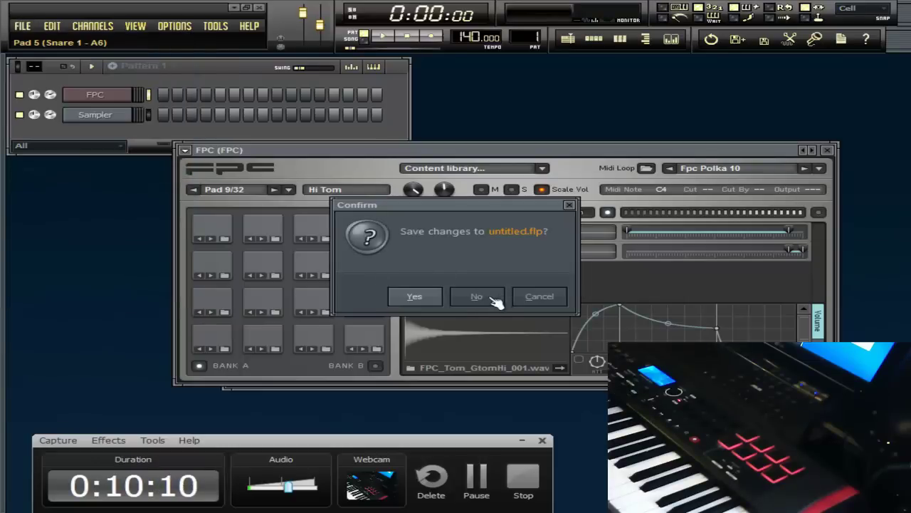
click(540, 297)
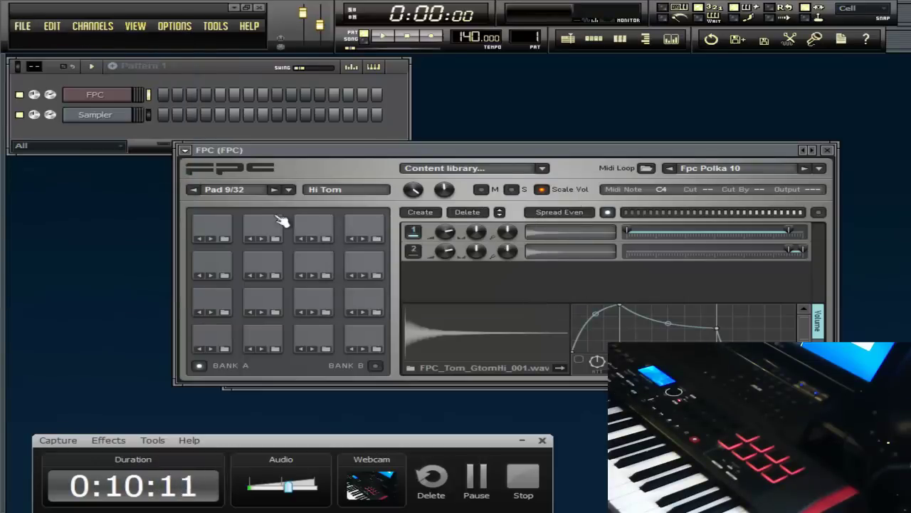
click(33, 31)
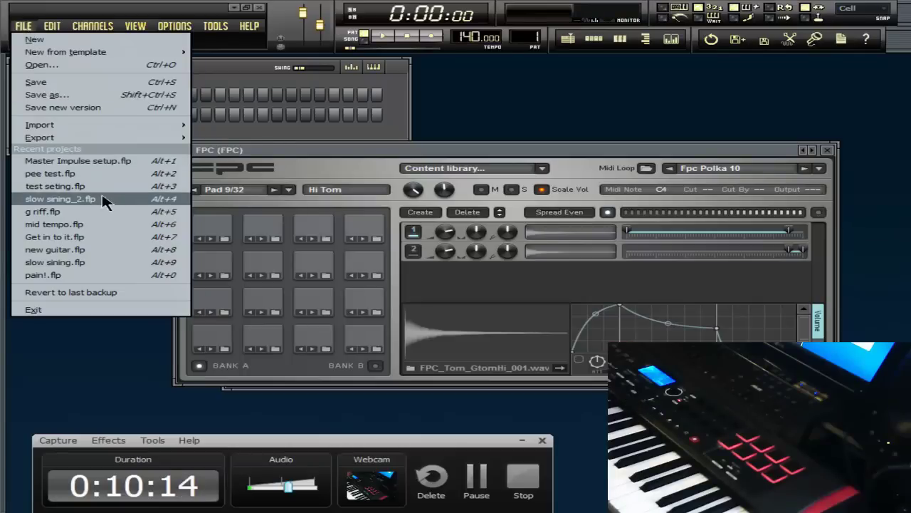
click(739, 40)
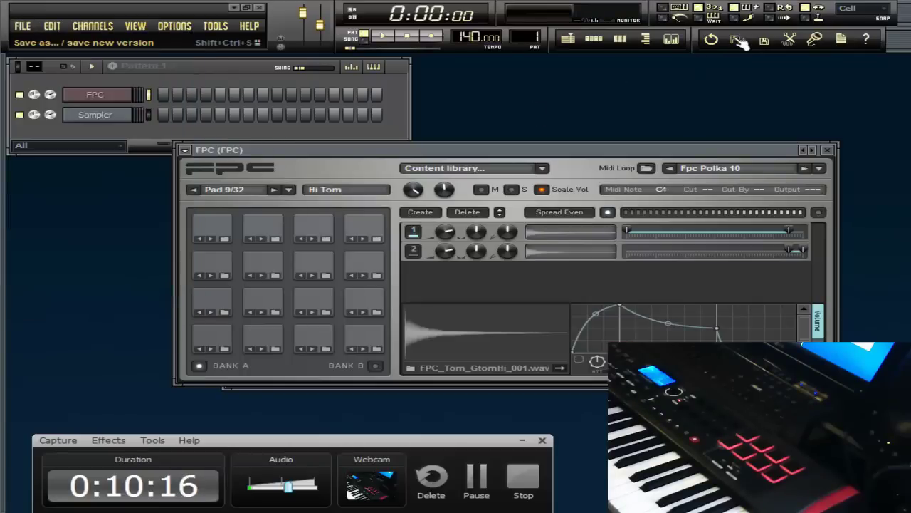
click(738, 40)
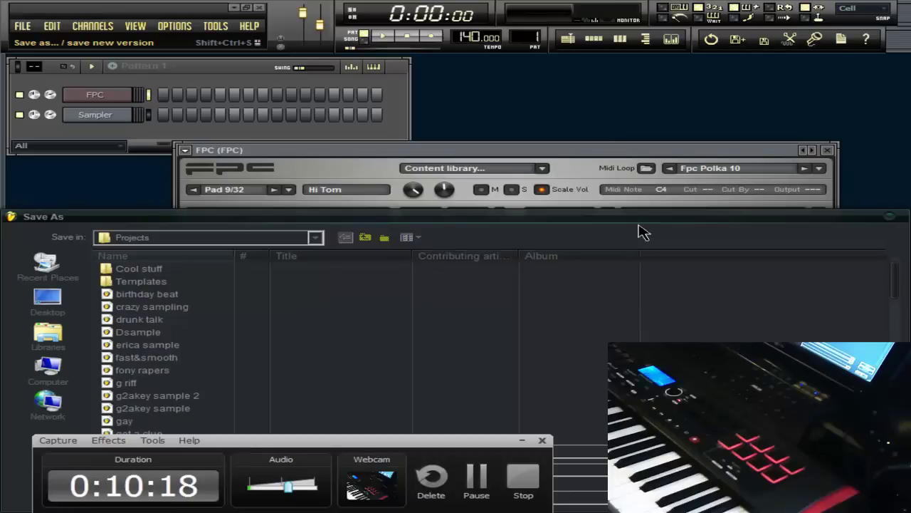
drag(484, 440, 645, 92)
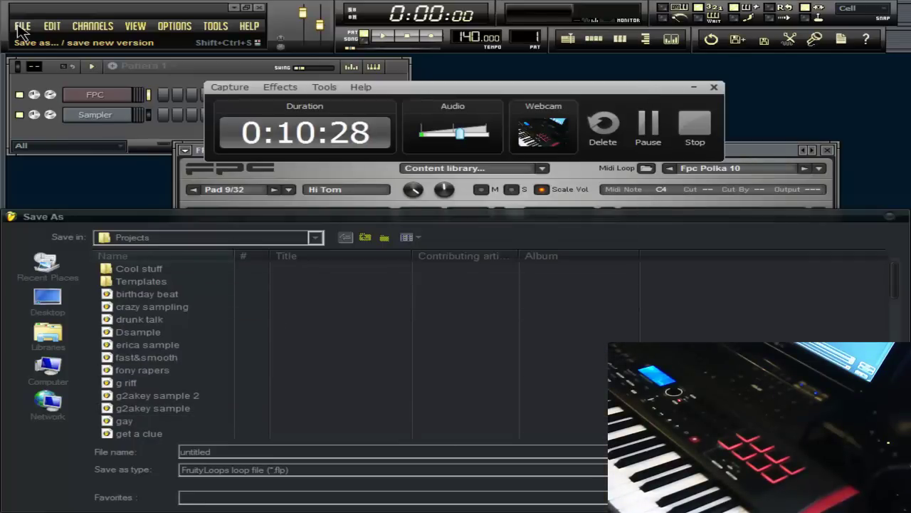
click(890, 216)
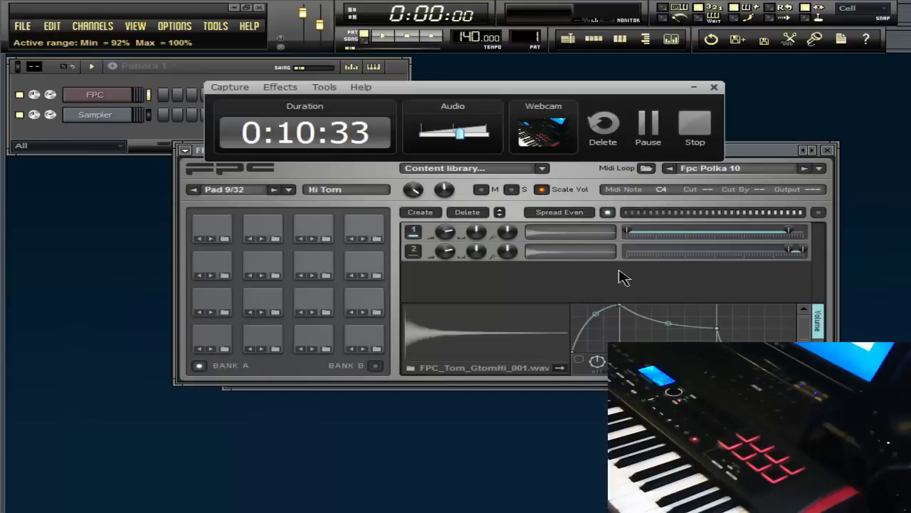
Dismiss Save As again, then open Master Impulse setup.flp from the recent projects list
click(23, 26)
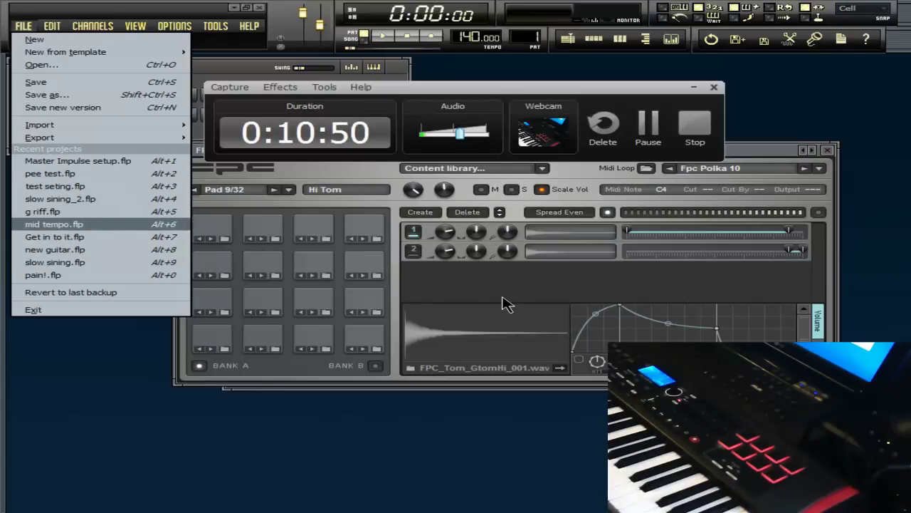
click(744, 41)
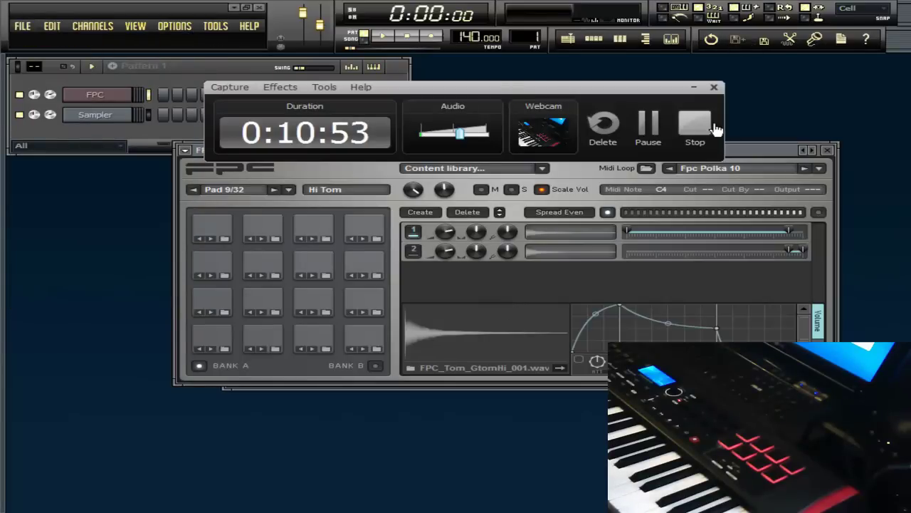
click(743, 41)
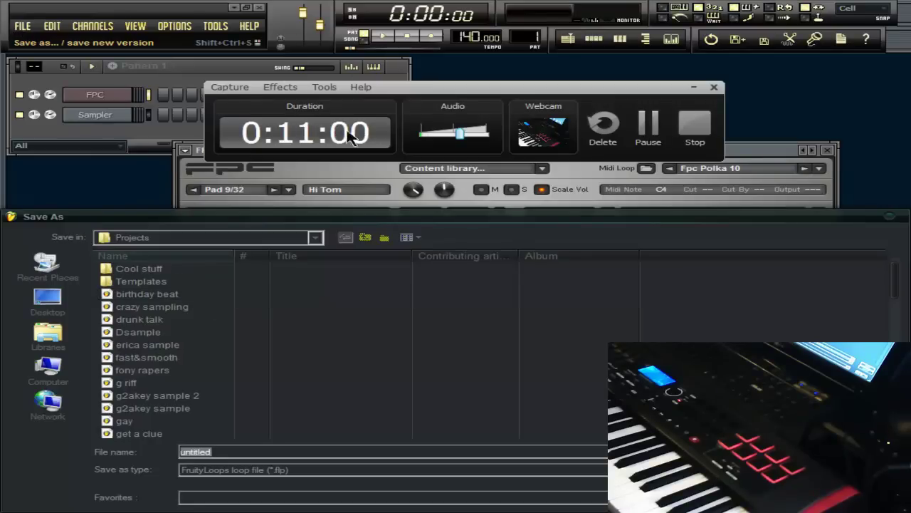
click(896, 219)
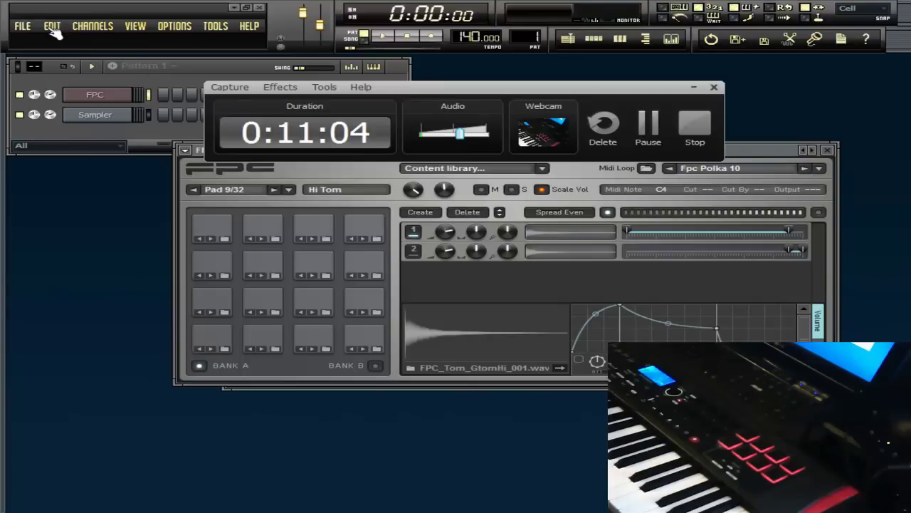
click(27, 32)
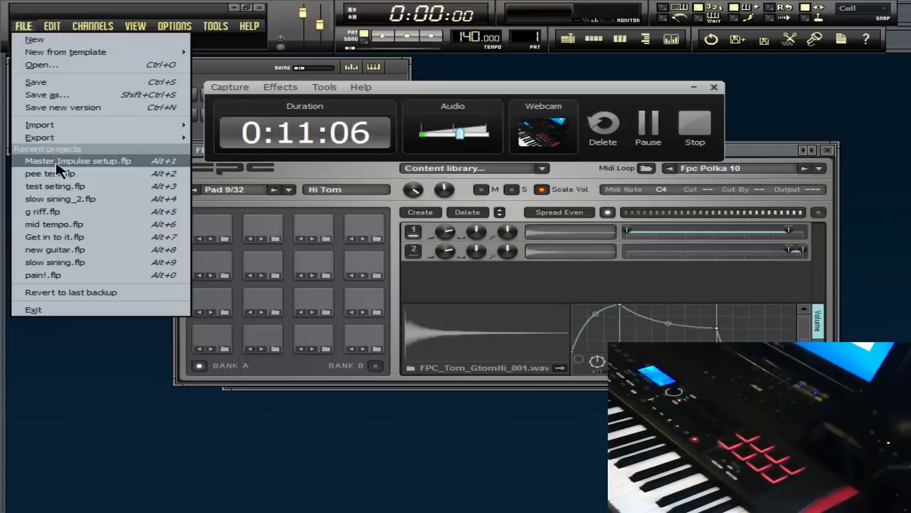
click(134, 165)
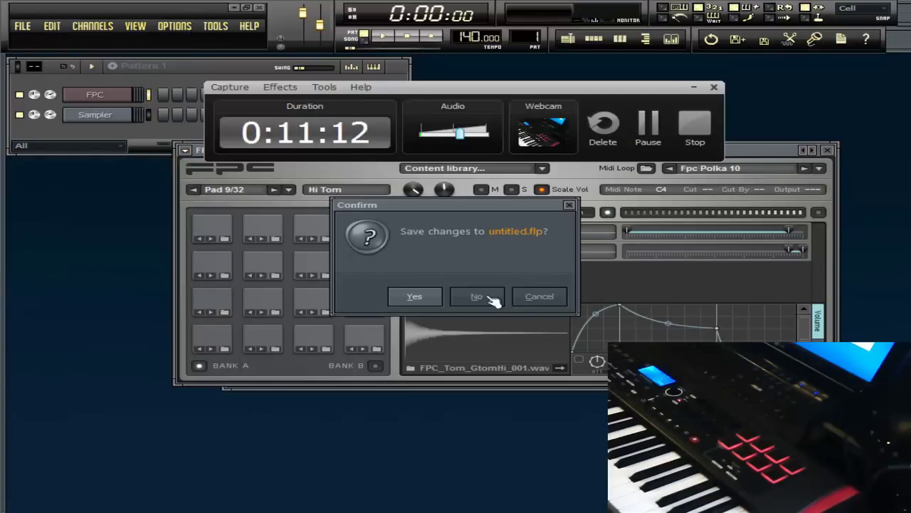
Load the project without saving untitled.flp, show the mixer lower down, and close the FPC window
click(477, 296)
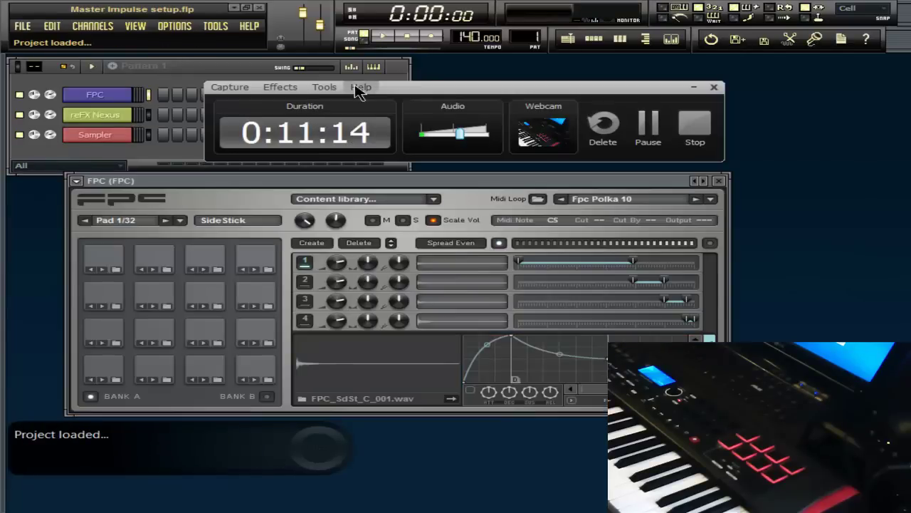
drag(432, 93, 650, 82)
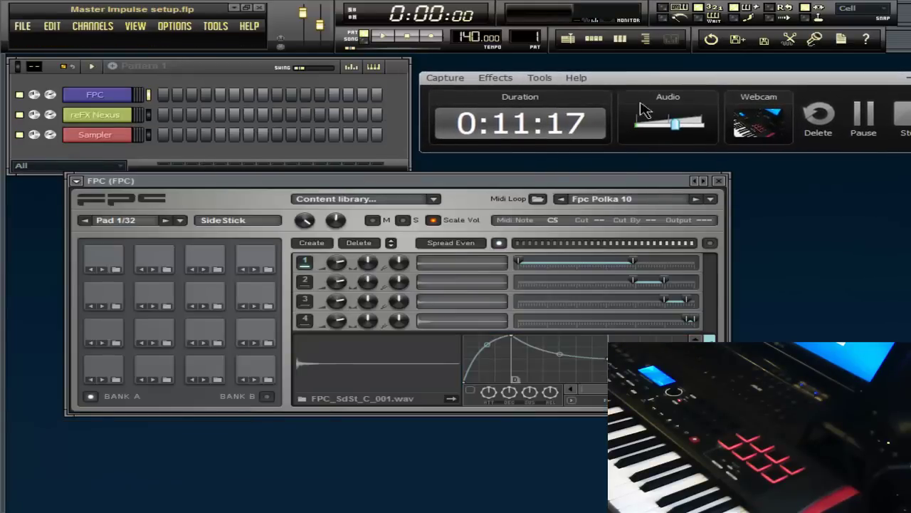
click(672, 41)
drag(381, 227, 384, 271)
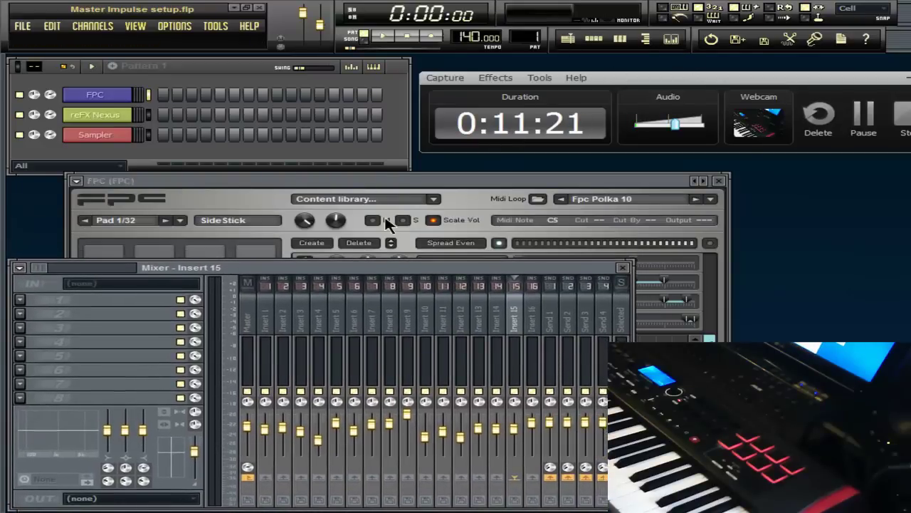
click(113, 100)
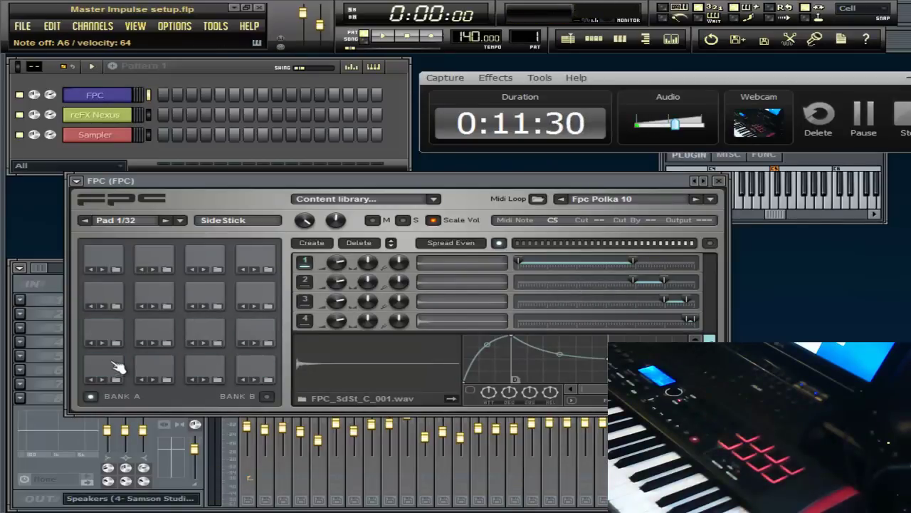
click(719, 181)
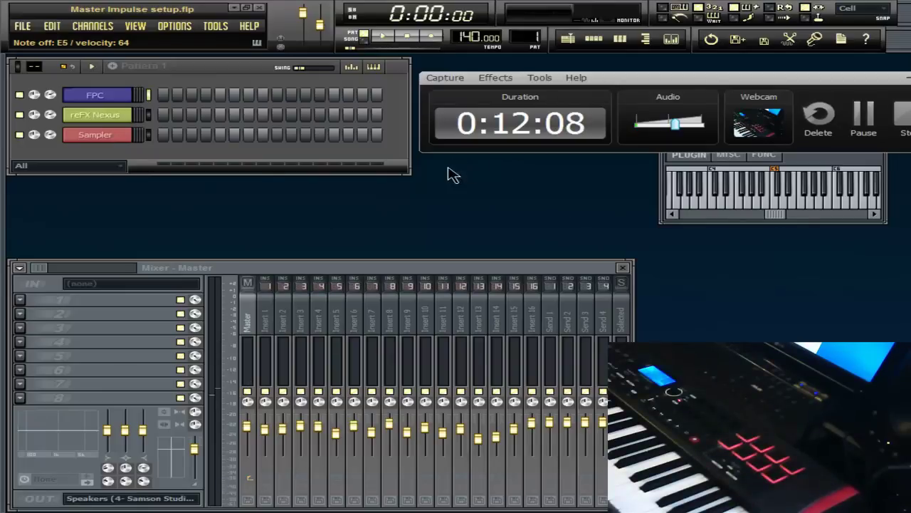
In Audio settings' MIDI tab, enable the 4- Impulse input as an M-Audio Oxygen 49/61 controller
click(178, 28)
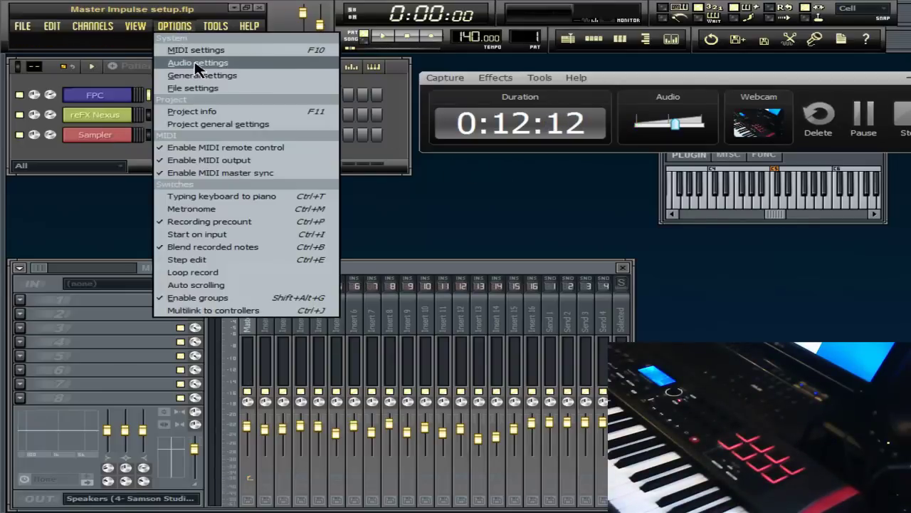
click(198, 64)
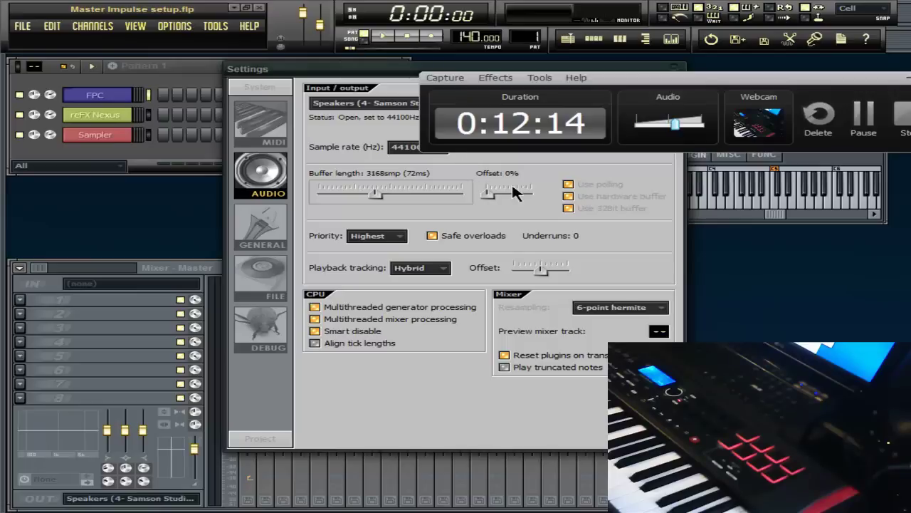
click(261, 122)
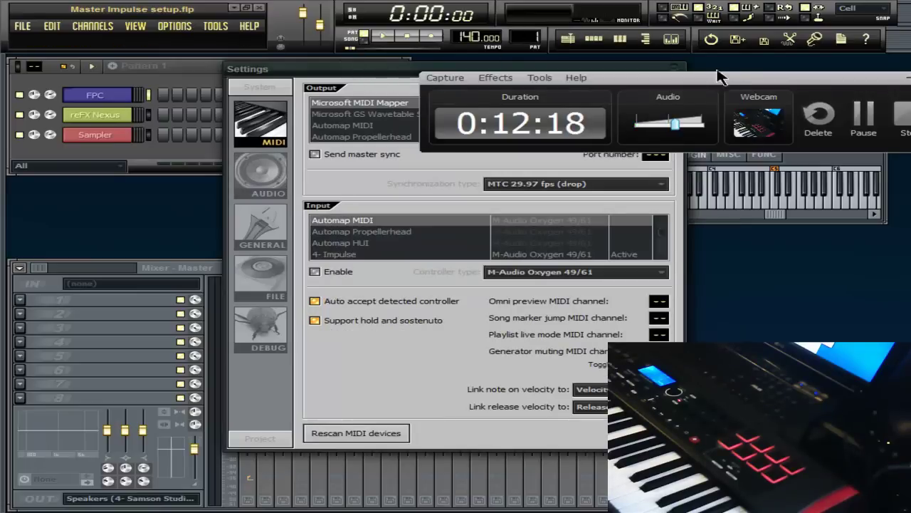
drag(715, 81, 529, 350)
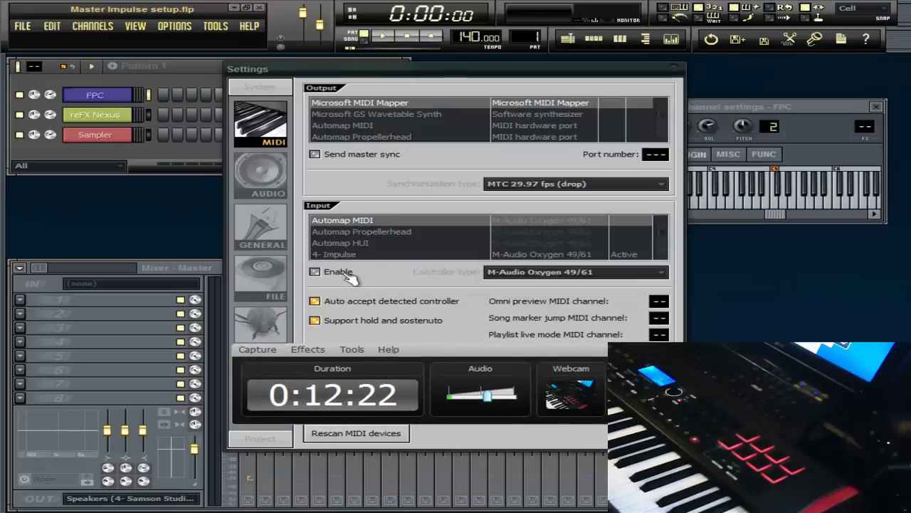
click(482, 241)
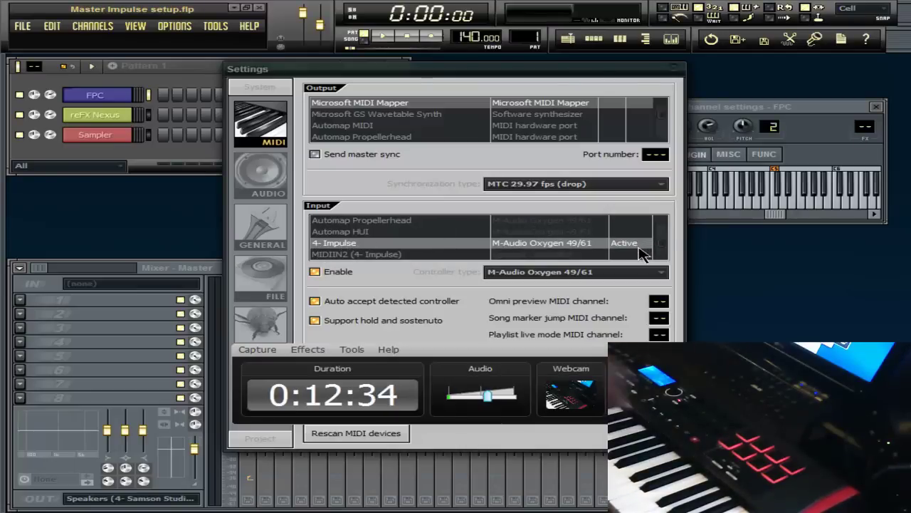
click(573, 277)
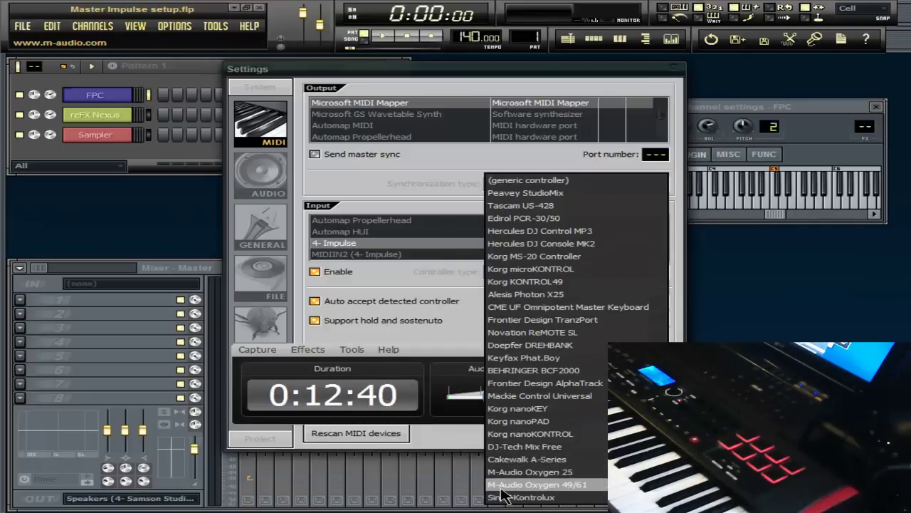
click(579, 485)
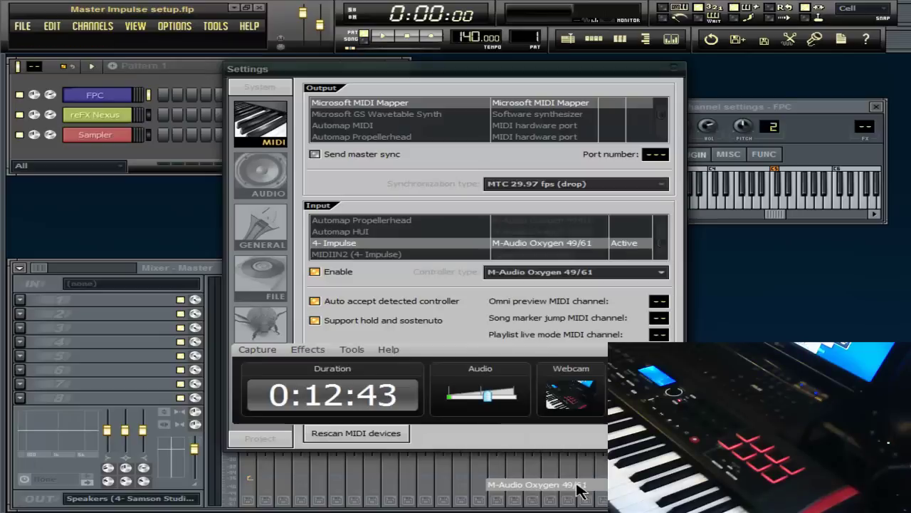
click(317, 273)
click(317, 273)
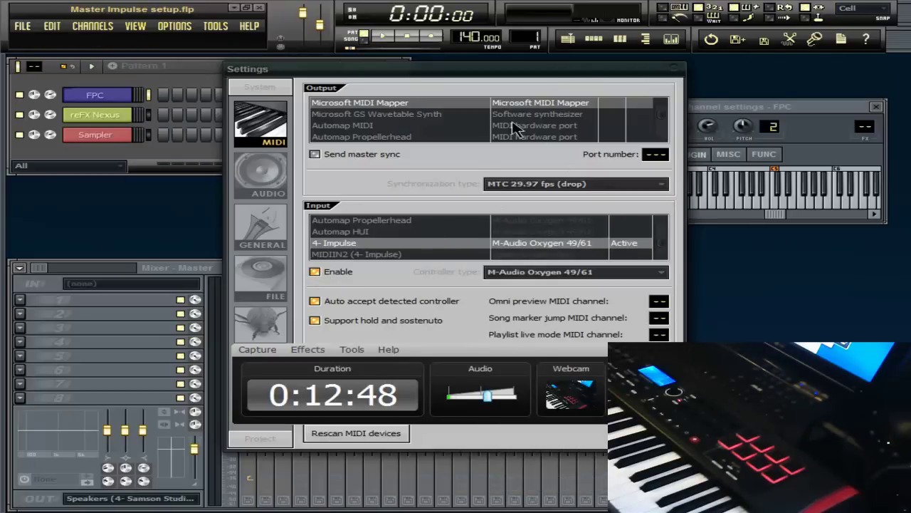
Close the settings, then start and stop song playback from the Impulse keyboard
click(677, 69)
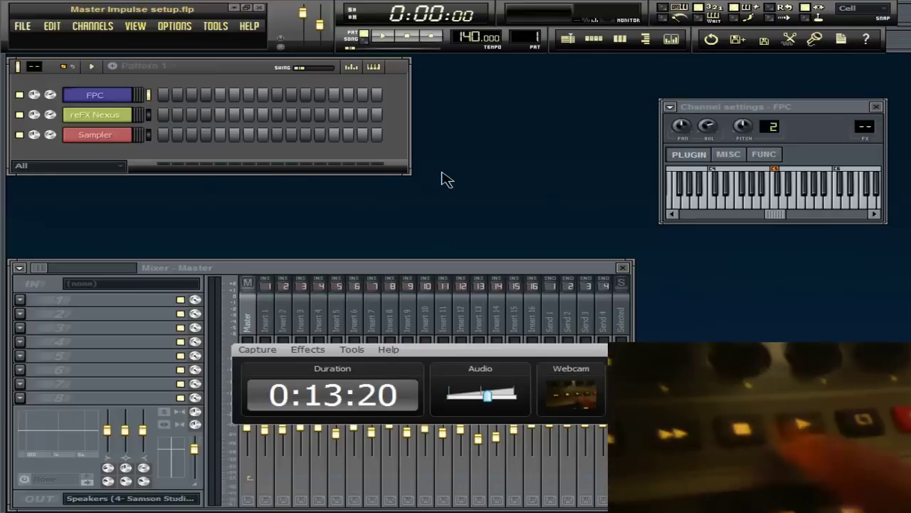
key(space)
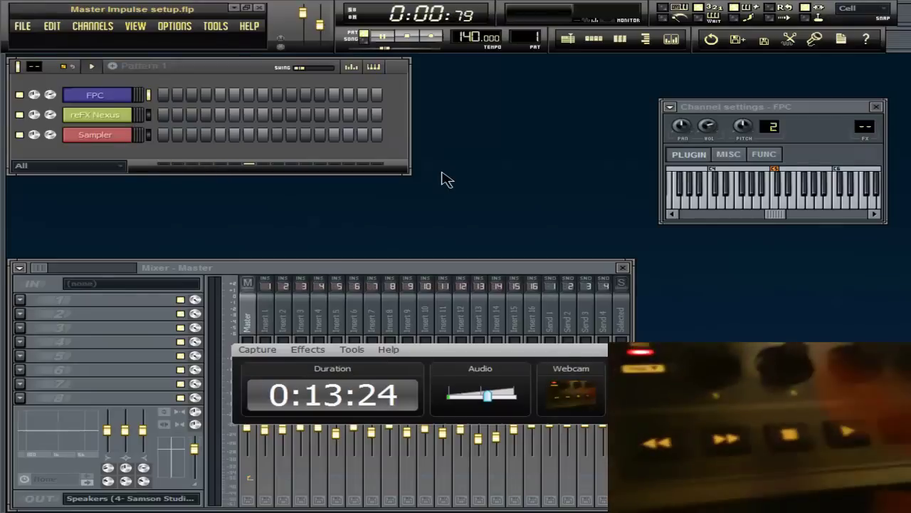
key(space)
Arm recording with precount, play, pause and stop, ending paused at 001:06:008
key(r)
key(space)
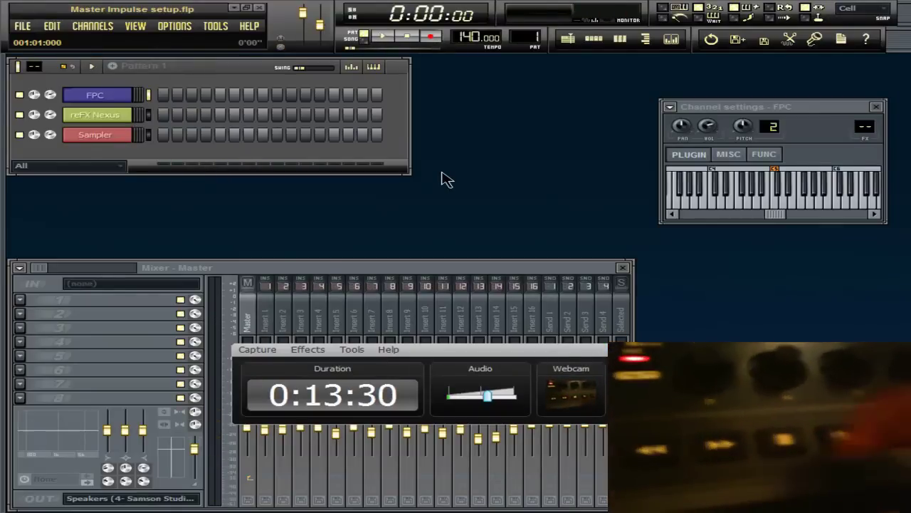
key(space)
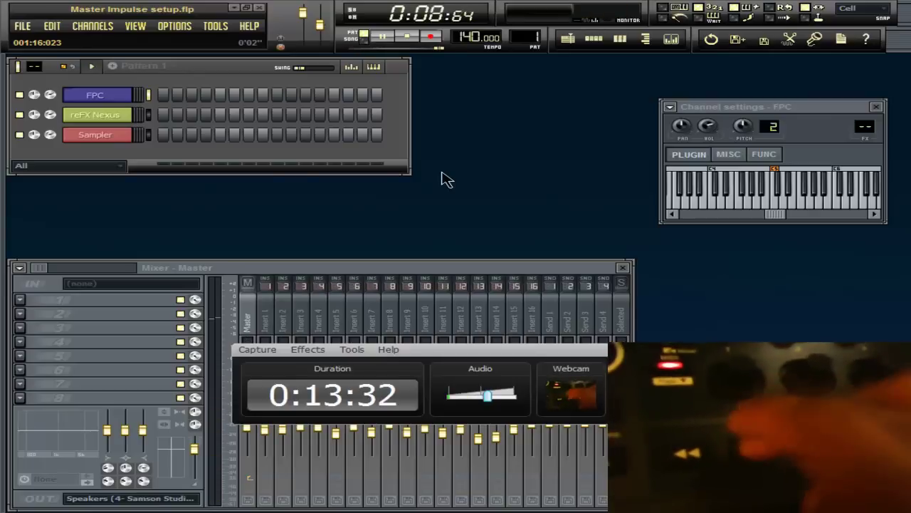
key(space)
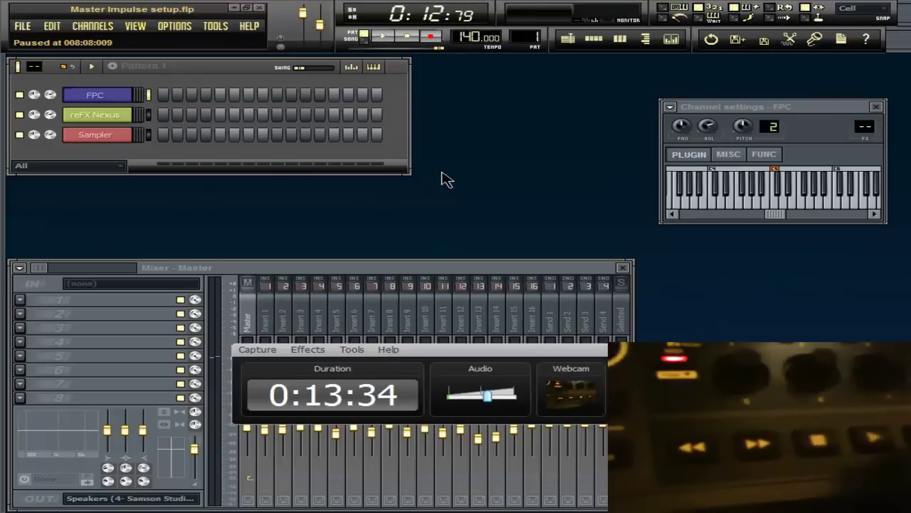
key(space)
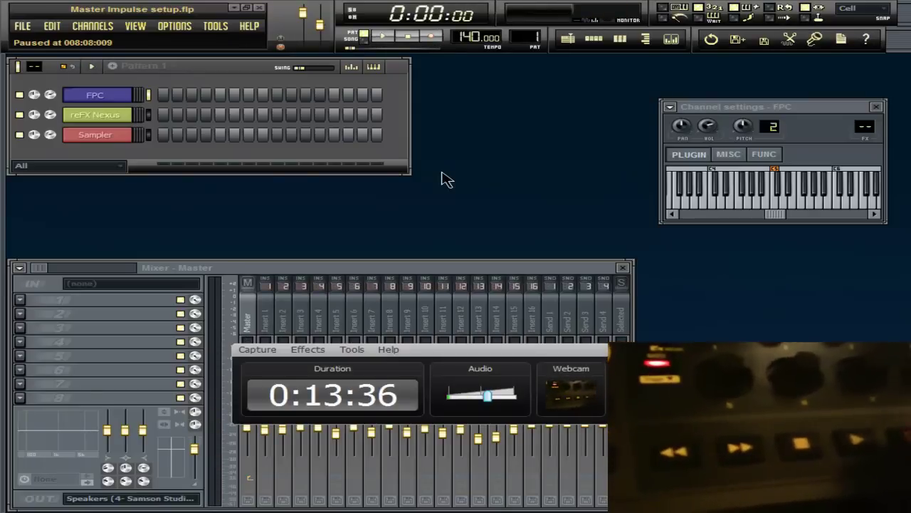
key(space)
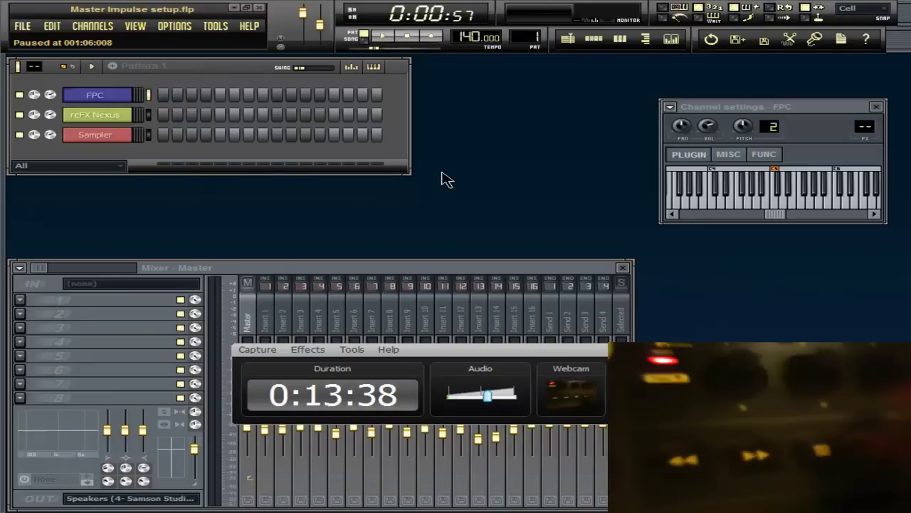